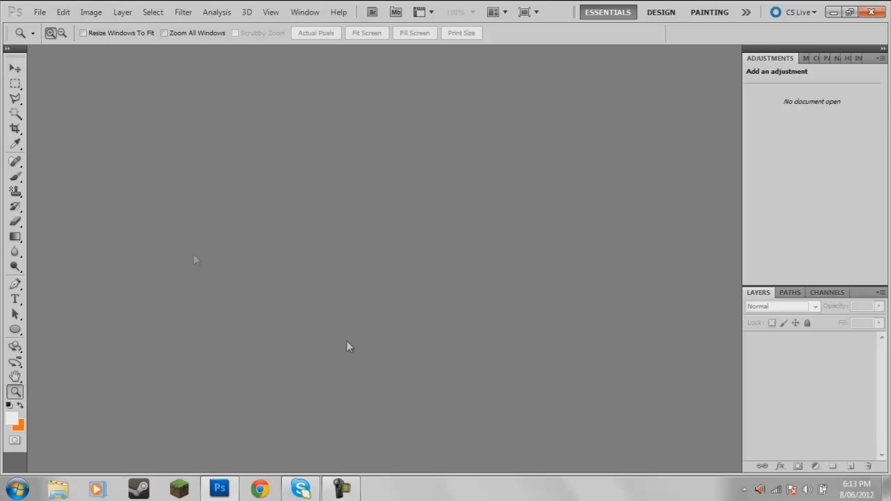
Create a new document 1280 pixels wide and 720 pixels high, and fit it on screen.
click(40, 14)
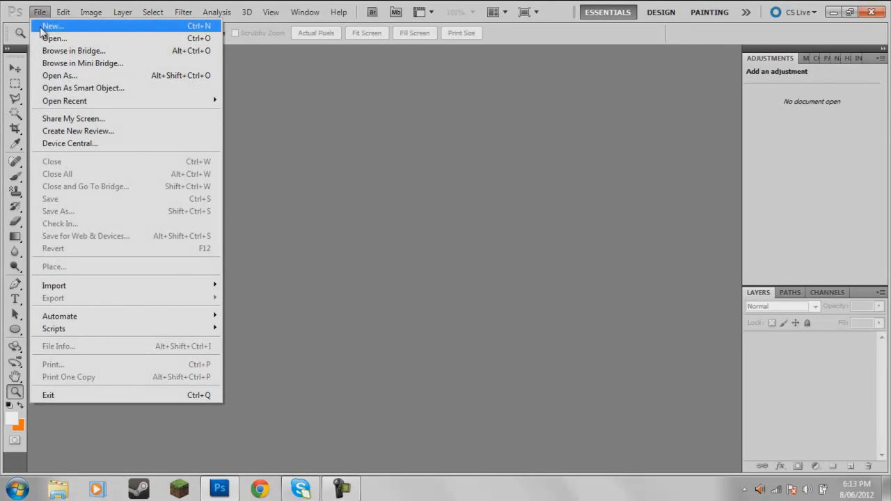
click(44, 32)
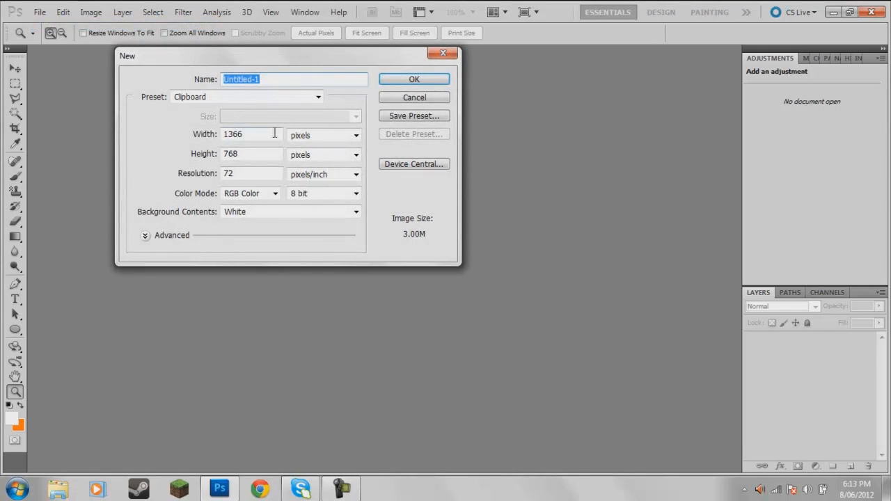
click(275, 134)
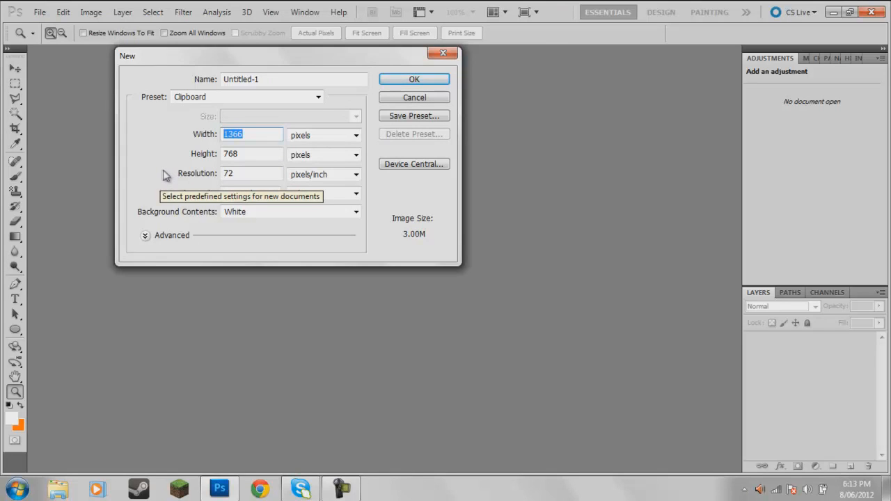
text(1280)
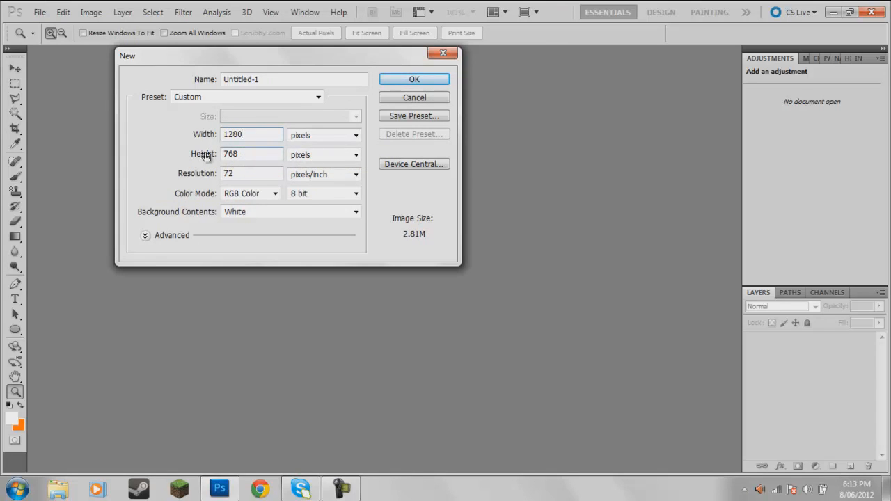
key(Tab)
text(720)
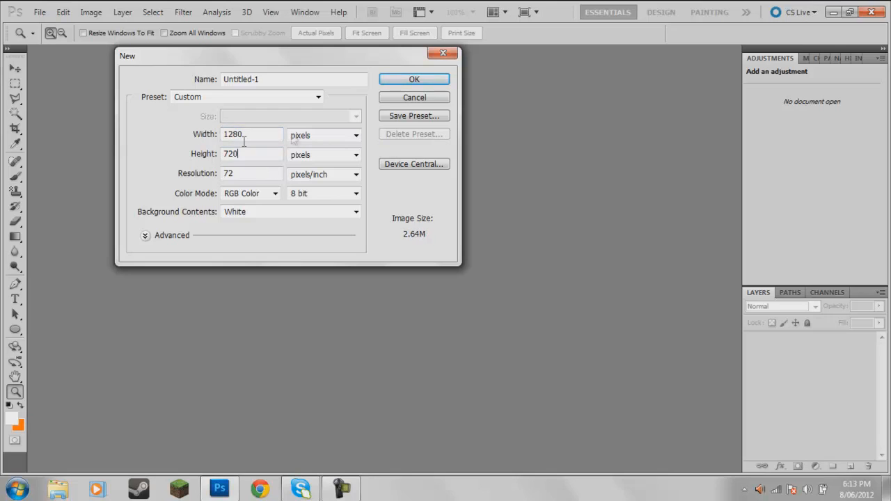
click(406, 84)
right_click(355, 196)
click(369, 204)
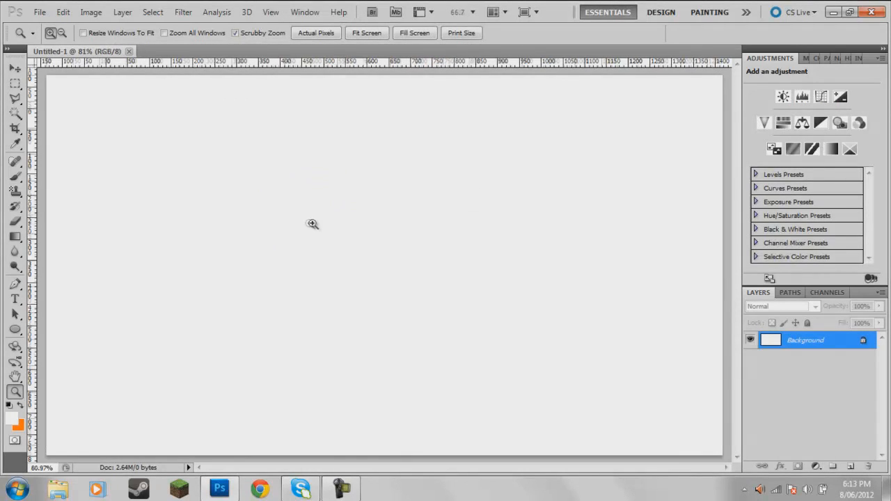
Convert the locked Background into a regular editable layer.
click(19, 425)
click(869, 194)
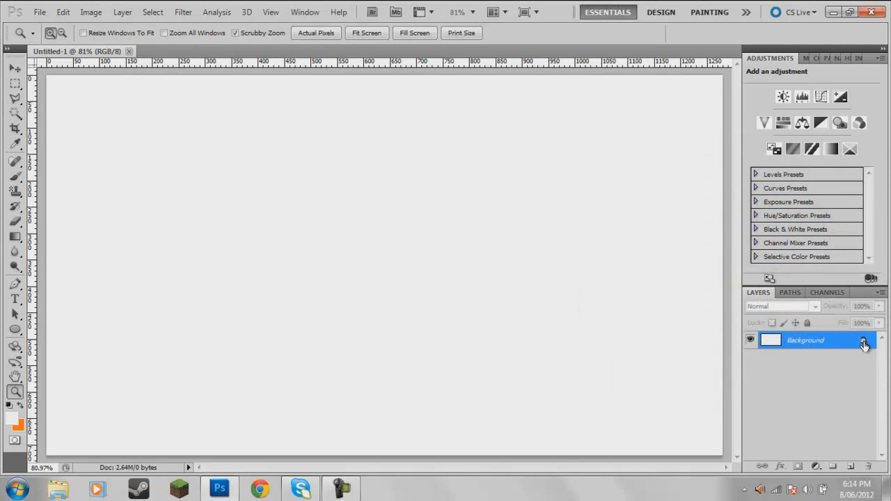
double_click(863, 344)
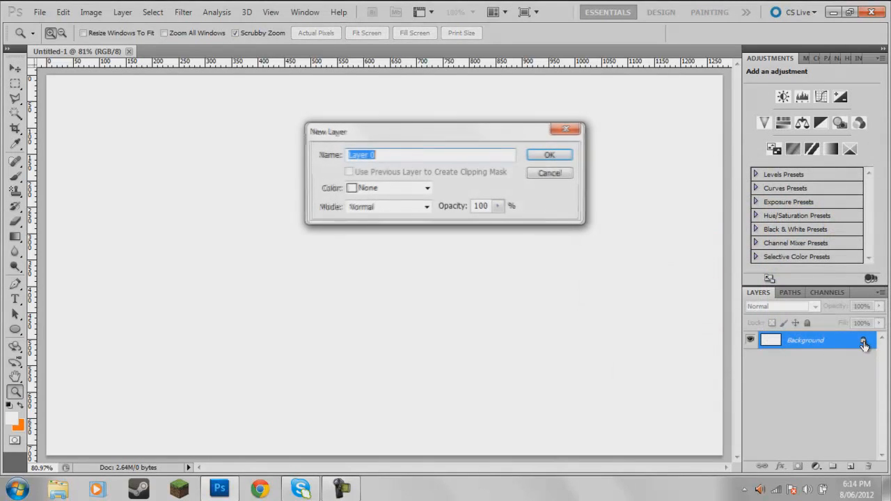
click(562, 156)
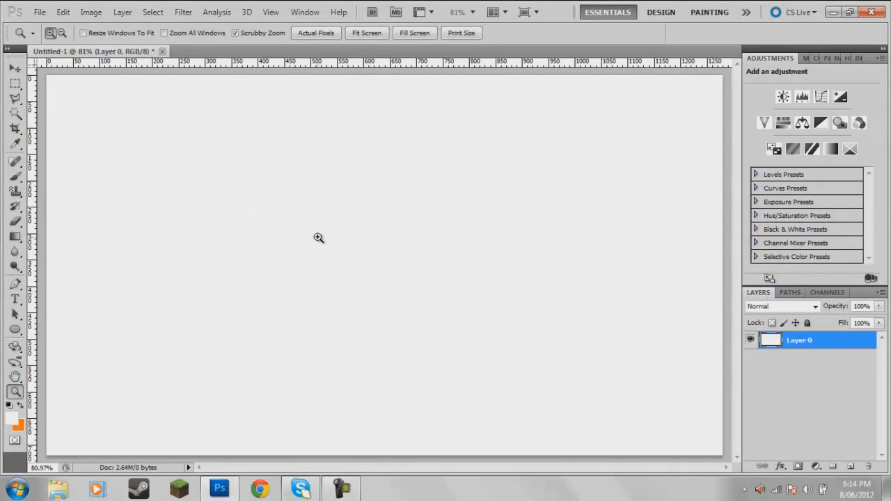
Set the foreground colour to black and fill the layer with it.
click(11, 418)
click(413, 457)
key(Return)
key(alt+BackSpace)
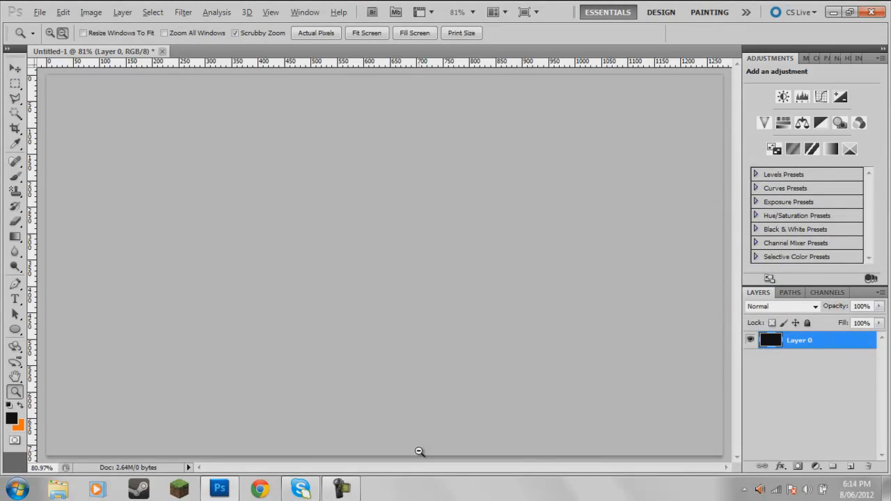
Add a layer filled with white (ffffff), and above it another layer filled with the orange background colour.
click(851, 466)
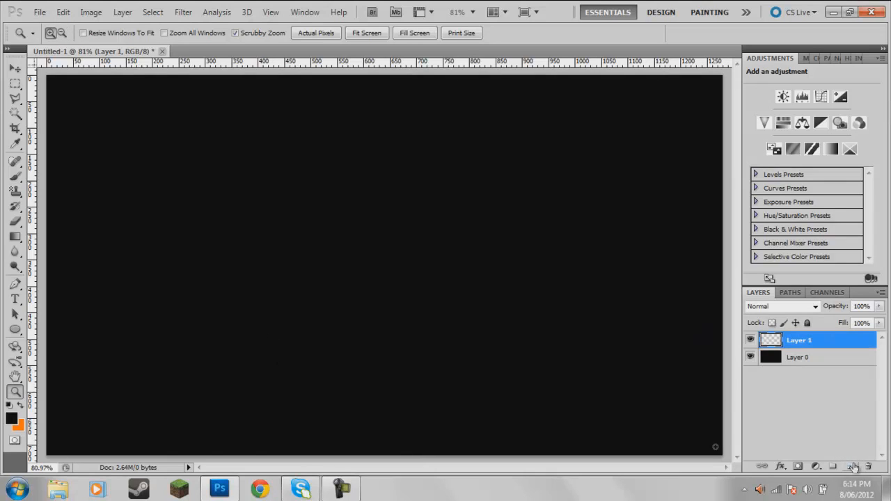
click(11, 418)
drag(612, 278, 412, 133)
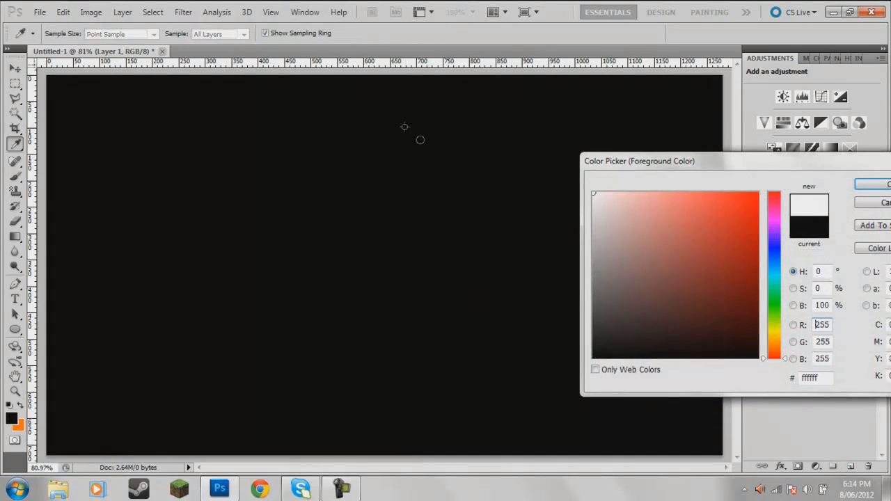
click(870, 193)
key(z)
key(alt+BackSpace)
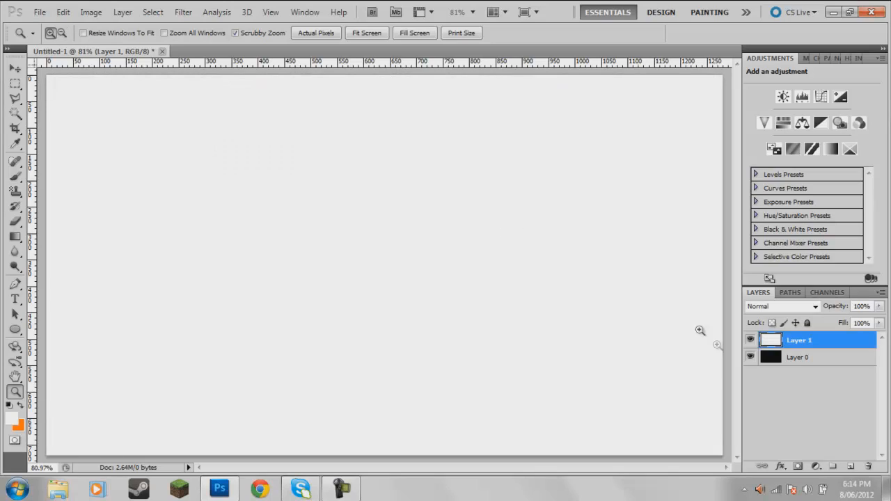
click(851, 465)
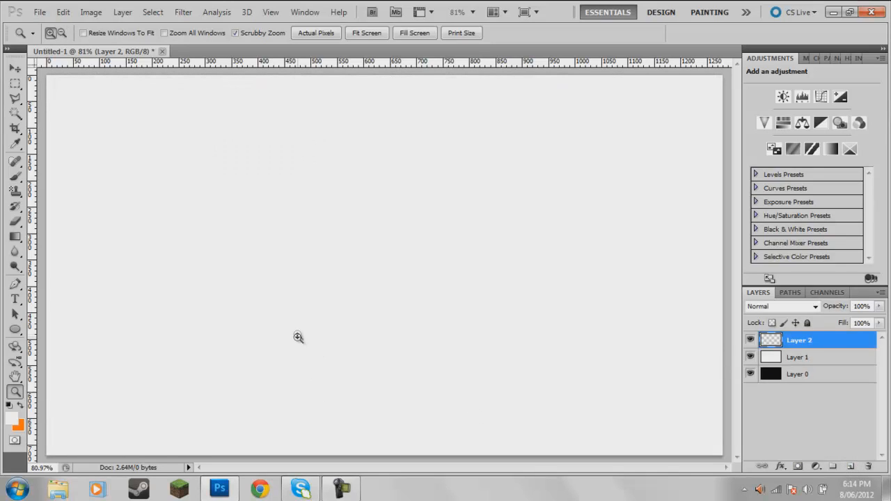
key(ctrl+BackSpace)
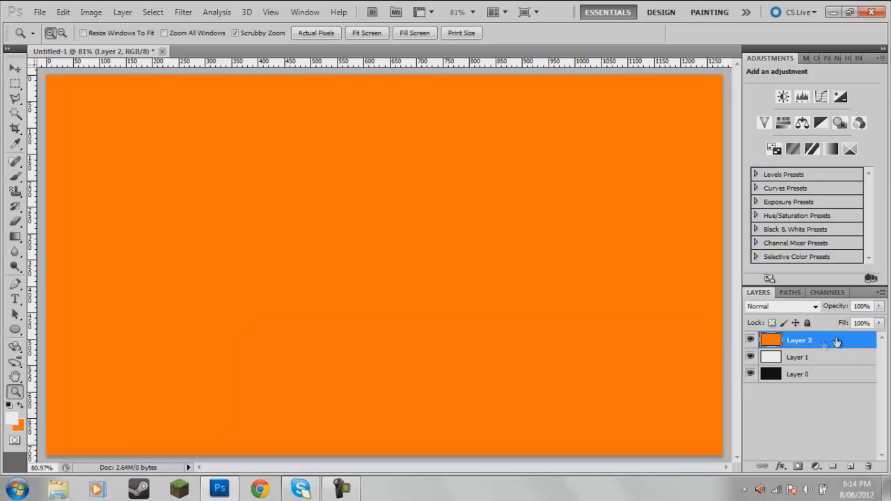
Apply an Add Noise filter to the orange layer with amount 5%, Gaussian distribution and Monochromatic enabled.
click(183, 11)
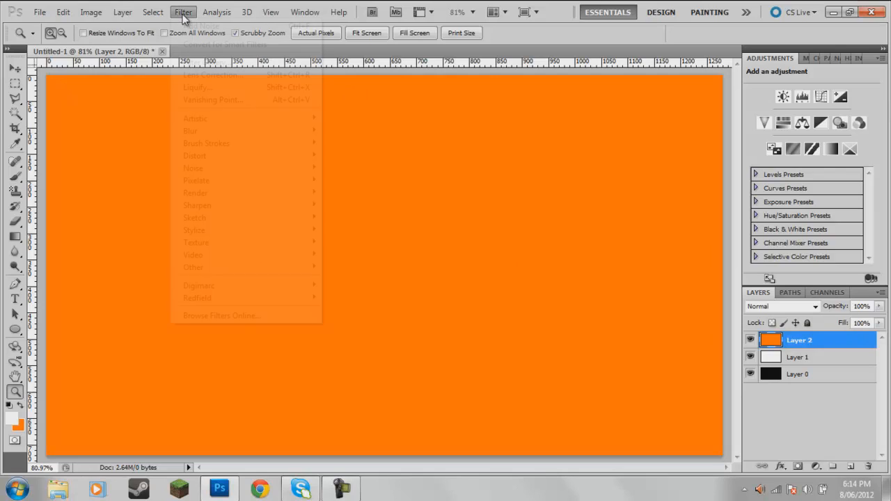
click(813, 353)
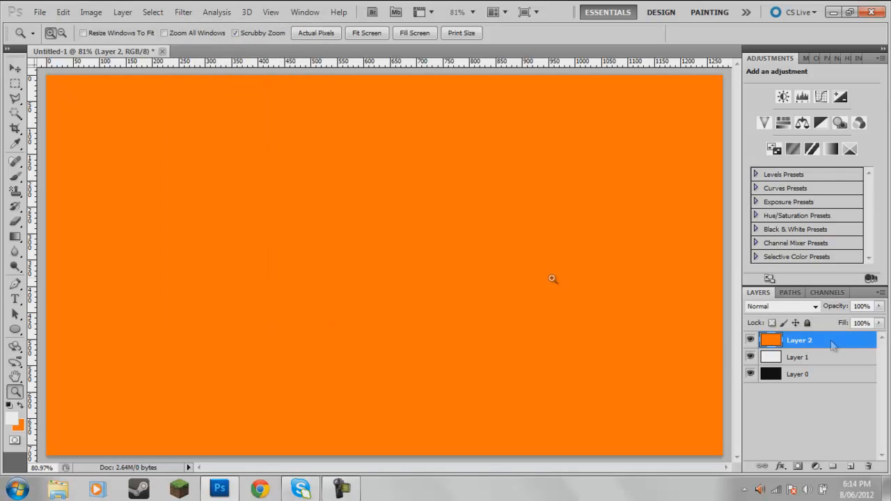
click(183, 12)
mouse_move(202, 169)
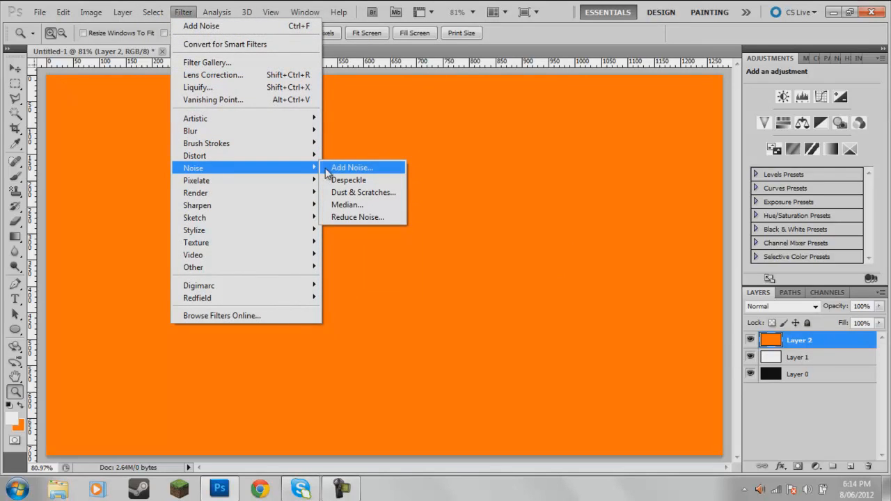
click(337, 168)
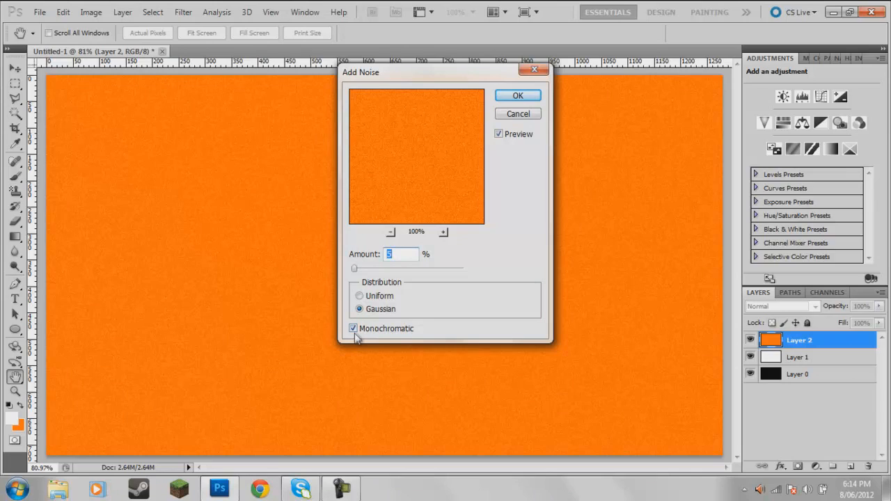
click(513, 96)
Set the orange layer's opacity to 50% and the white layer's opacity to 25%.
click(861, 307)
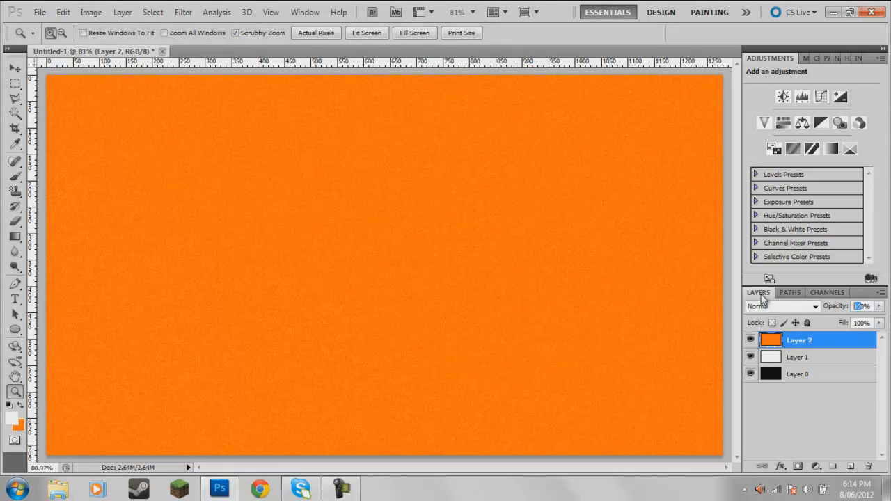
text(50)
click(828, 359)
click(863, 307)
text(25)
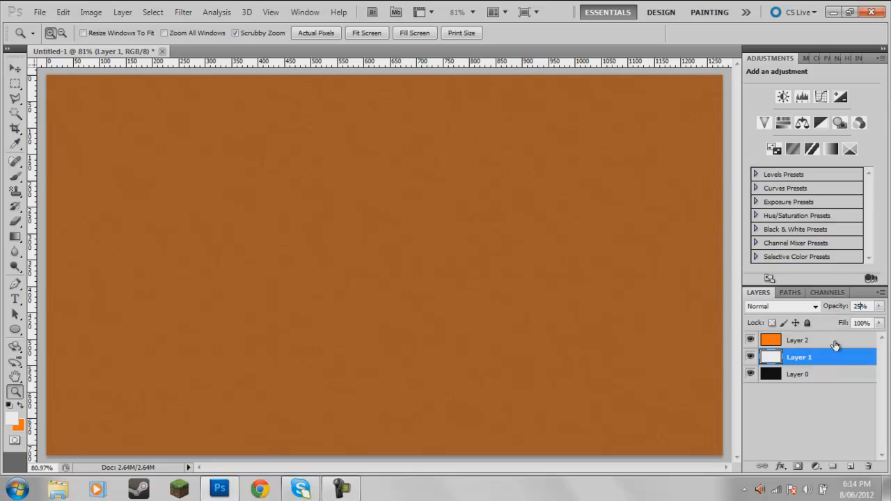
Merge the orange, white and black layers into one.
click(835, 341)
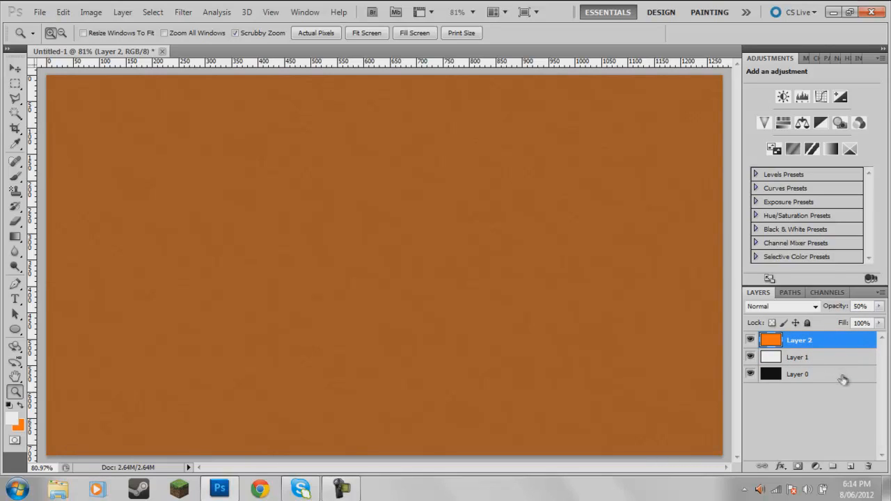
shift+click(844, 377)
right_click(846, 380)
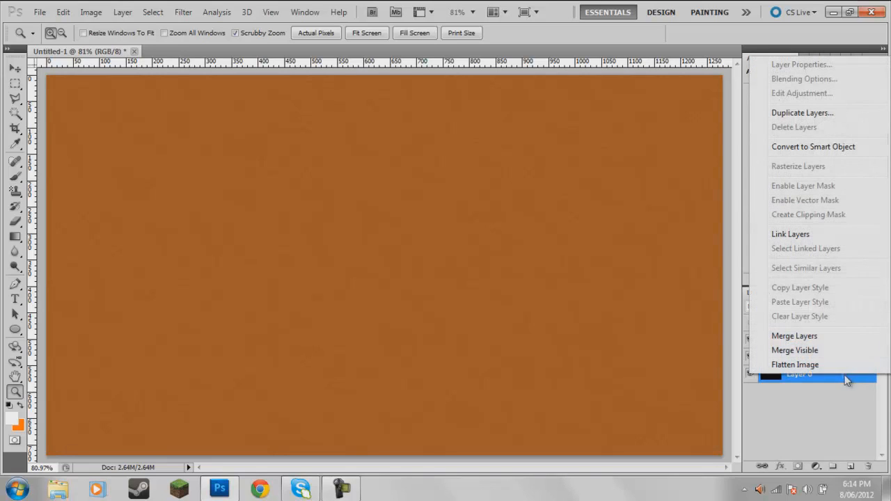
click(815, 337)
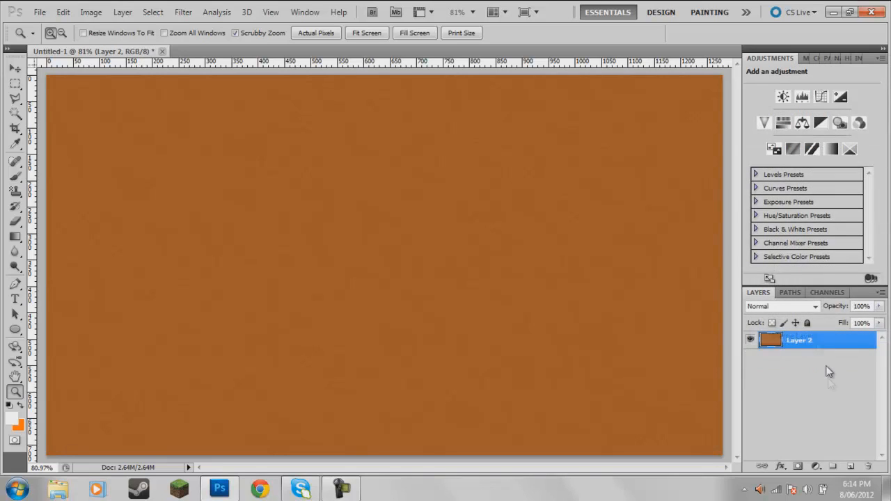
Add a new empty layer and set the soft round brush size to 1550 px.
click(849, 467)
click(15, 175)
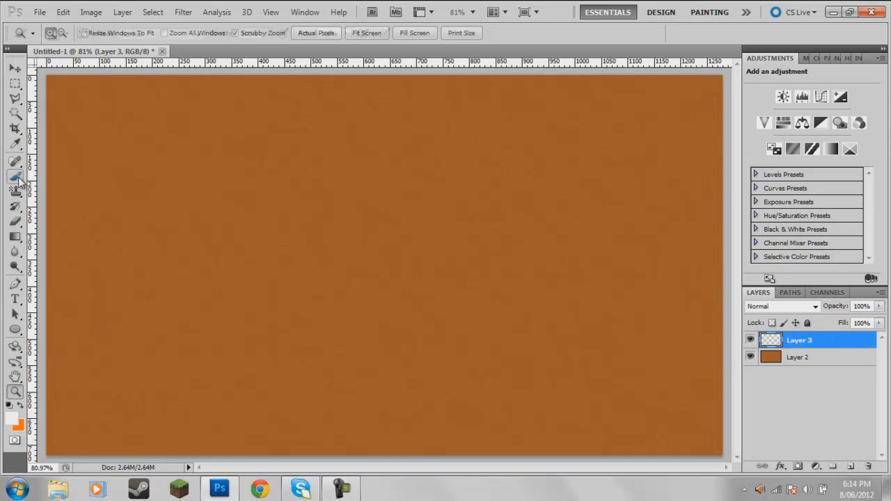
click(67, 35)
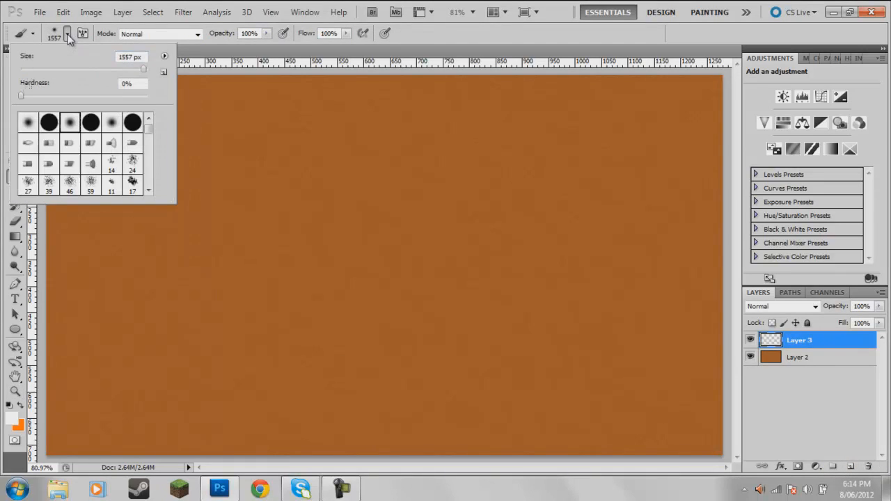
click(15, 221)
click(16, 177)
click(67, 35)
text(15)
Try large white brush dabs near the lower centre of the canvas and undo them.
click(357, 396)
click(359, 387)
key(ctrl+z)
key(ctrl+z)
key(ctrl+z)
key(ctrl+z)
key(ctrl+z)
click(400, 384)
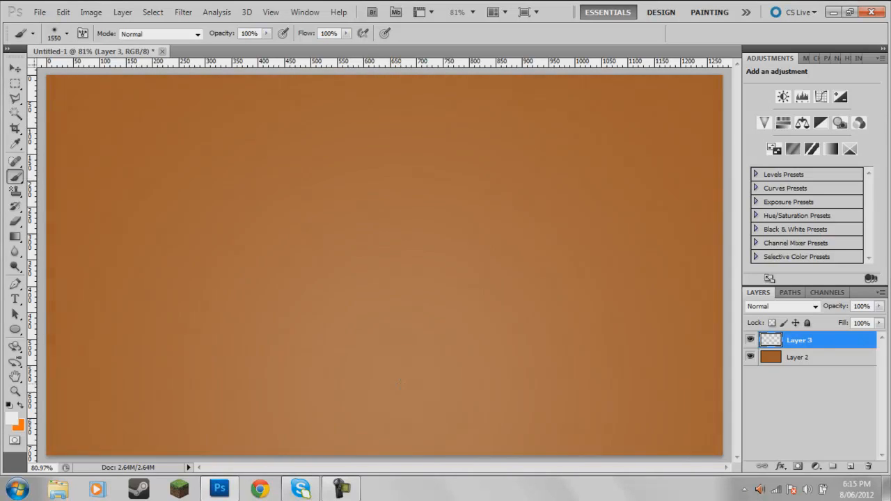
key(ctrl+z)
Paint one large soft white dab at the lower centre of the canvas and set its layer's blend mode to Overlay.
click(410, 384)
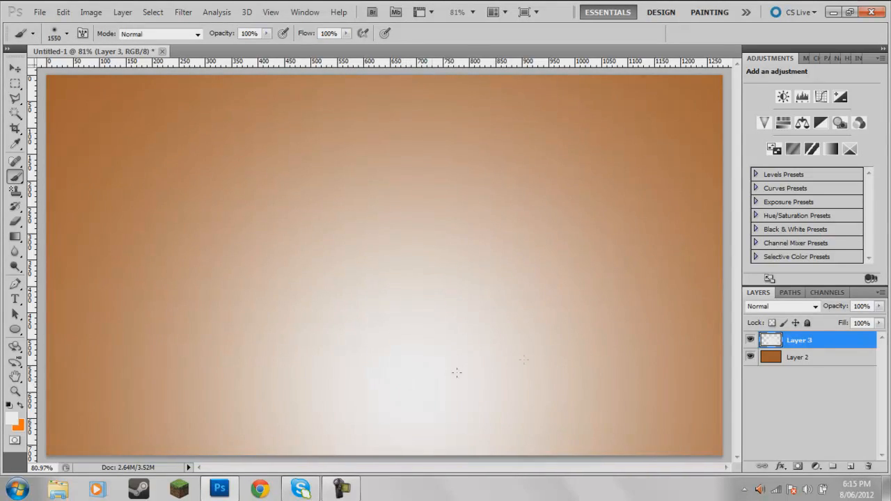
click(771, 310)
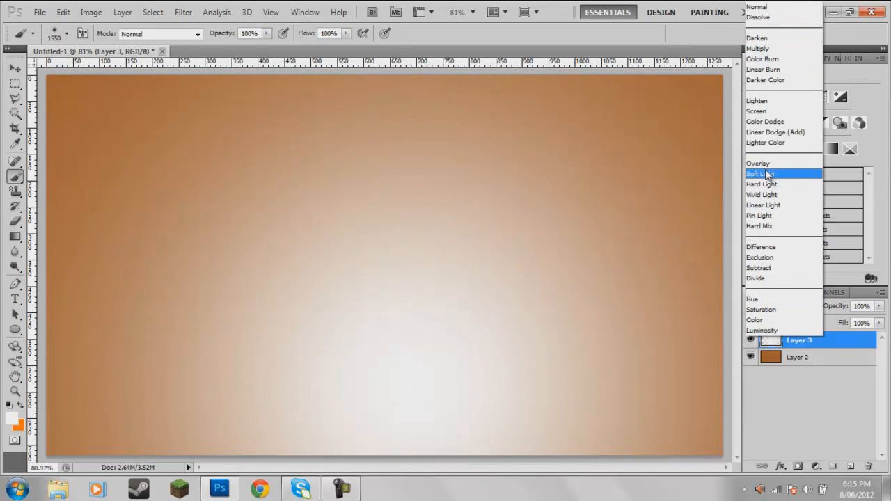
click(863, 383)
click(783, 307)
click(749, 167)
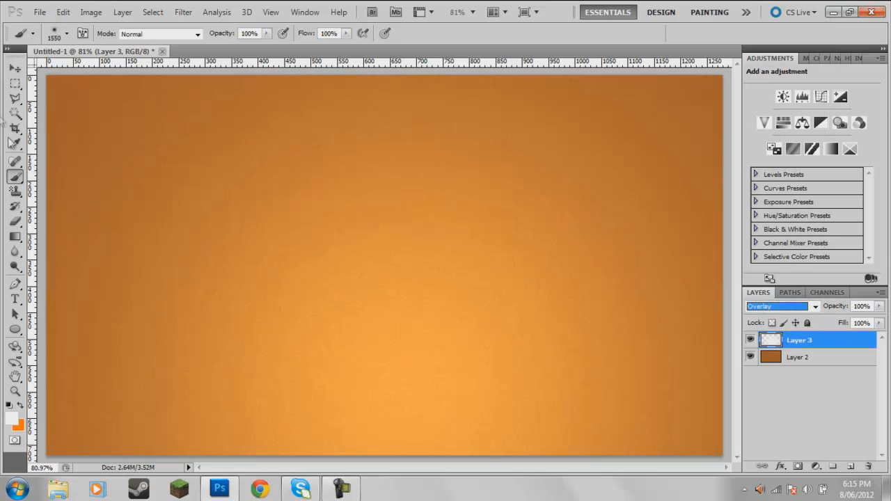
click(16, 68)
click(14, 391)
click(368, 272)
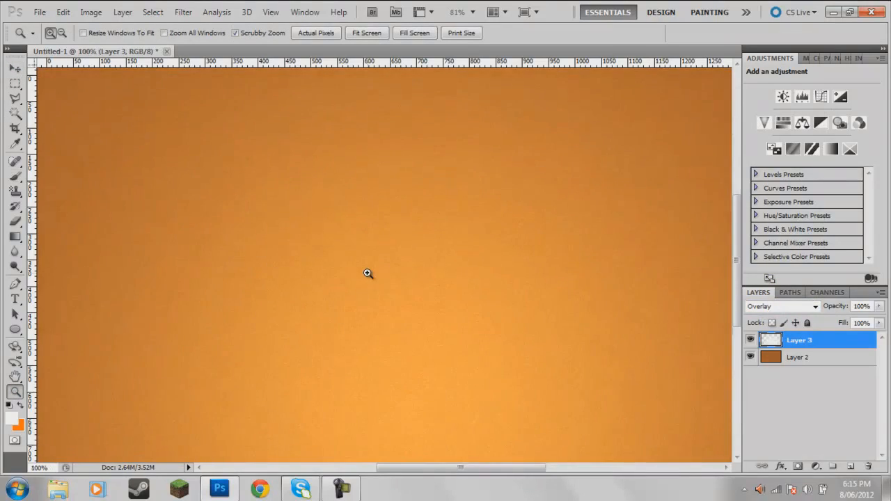
right_click(353, 229)
click(365, 230)
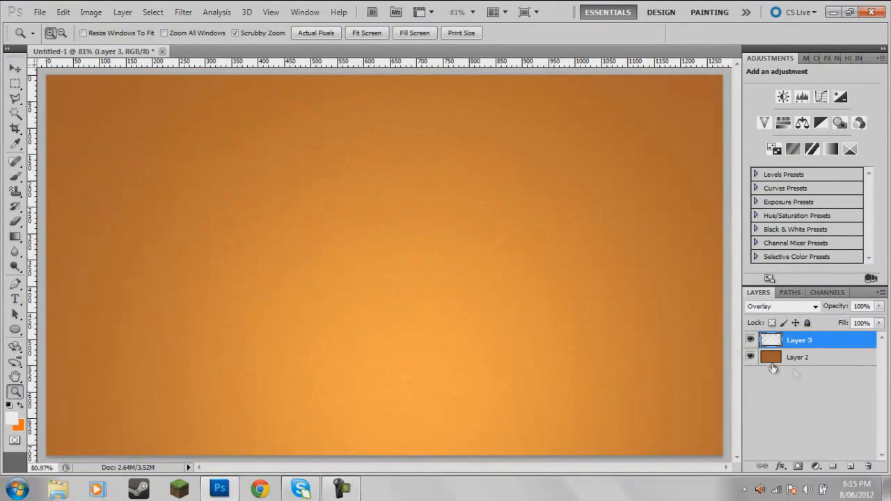
Merge the white glow layer with the brownish-orange layer beneath it.
shift+click(821, 360)
right_click(822, 360)
click(800, 316)
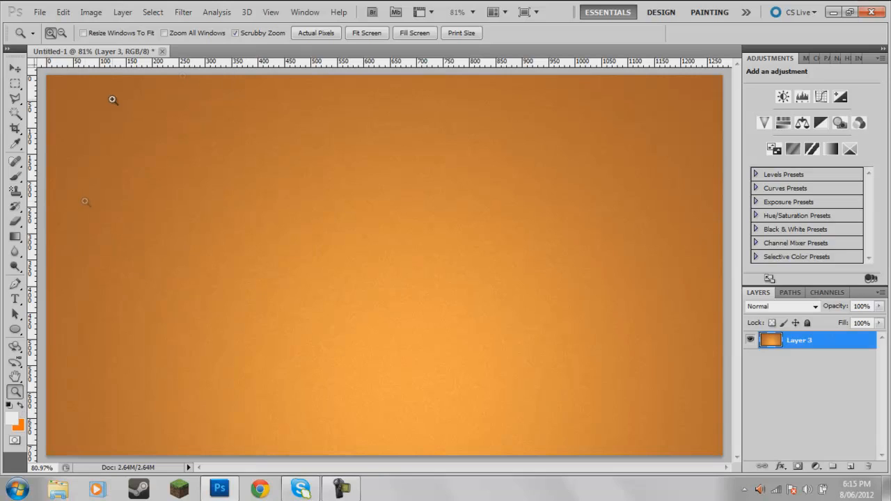
Apply a Brightness/Contrast adjustment to the orange background with brightness -30 and contrast 30.
click(92, 13)
click(91, 13)
click(91, 13)
mouse_move(205, 46)
click(276, 44)
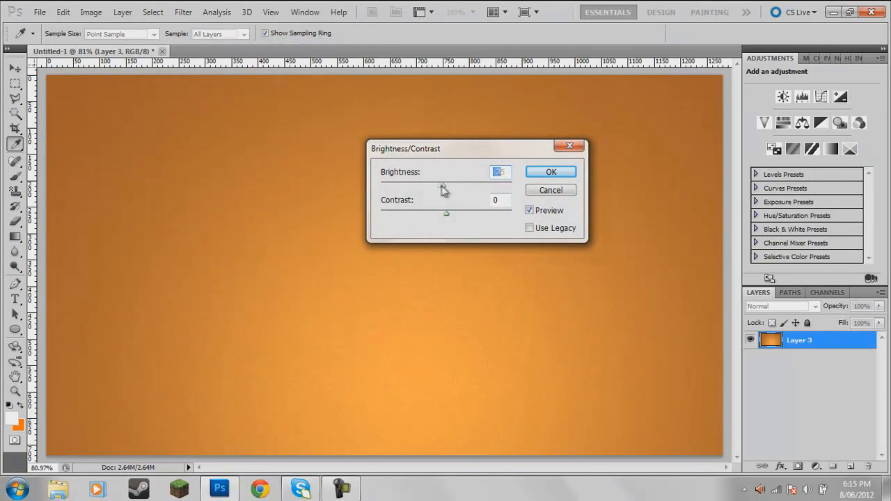
drag(443, 189, 438, 187)
text(-30)
drag(446, 213, 466, 211)
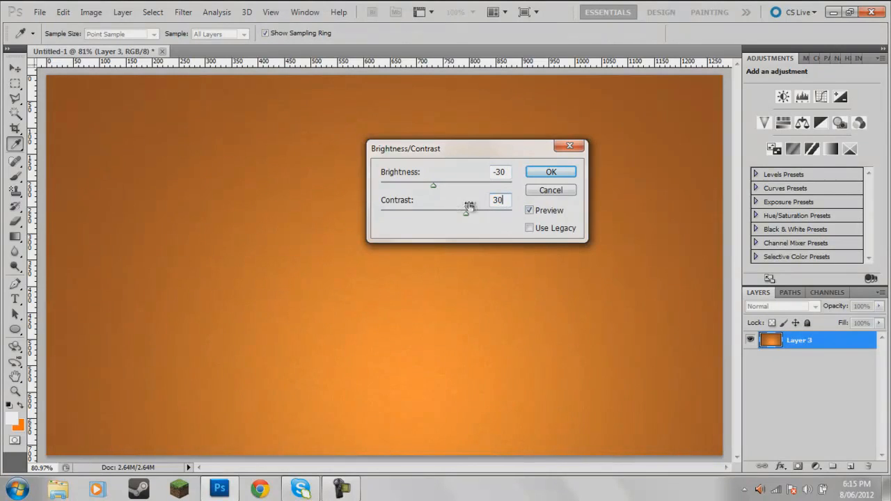
click(536, 176)
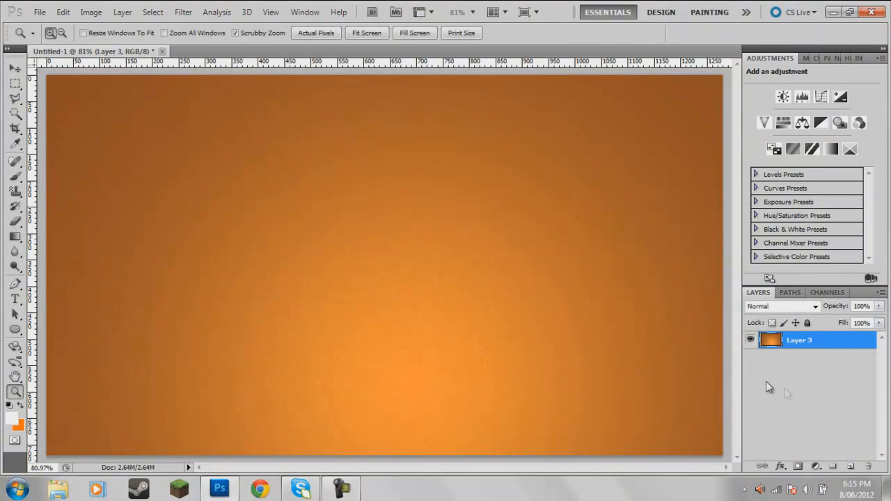
Add the text "TUTORIAL" in TYPOGRAPH PRO SemiBold, 250 pt, with Smooth anti-aliasing.
drag(16, 299, 44, 301)
click(340, 488)
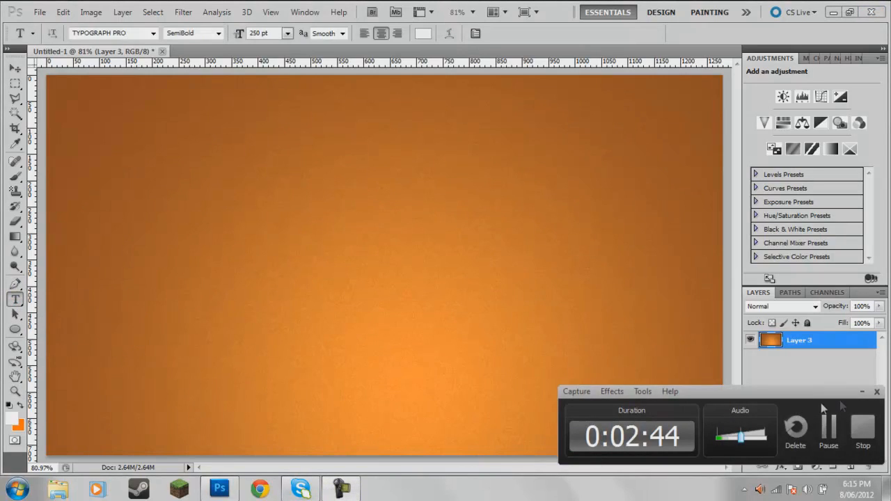
click(863, 392)
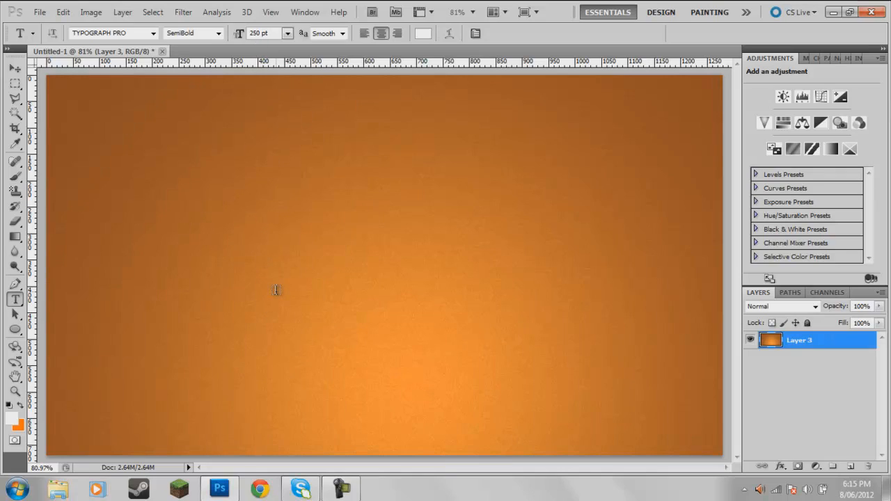
click(341, 33)
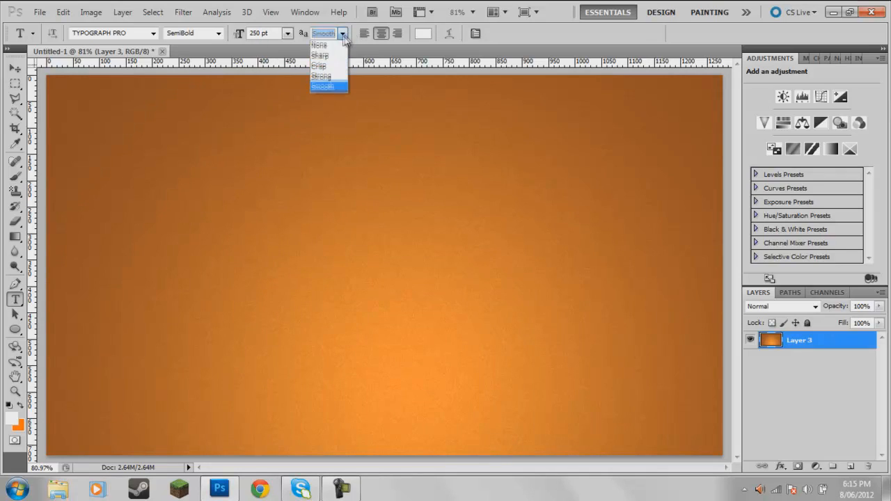
click(324, 89)
click(276, 253)
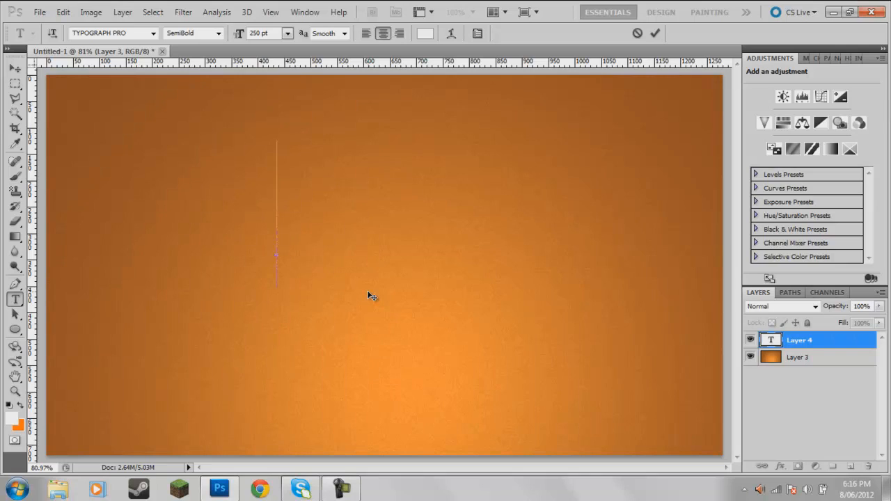
text(S)
key(BackSpace)
text(s)
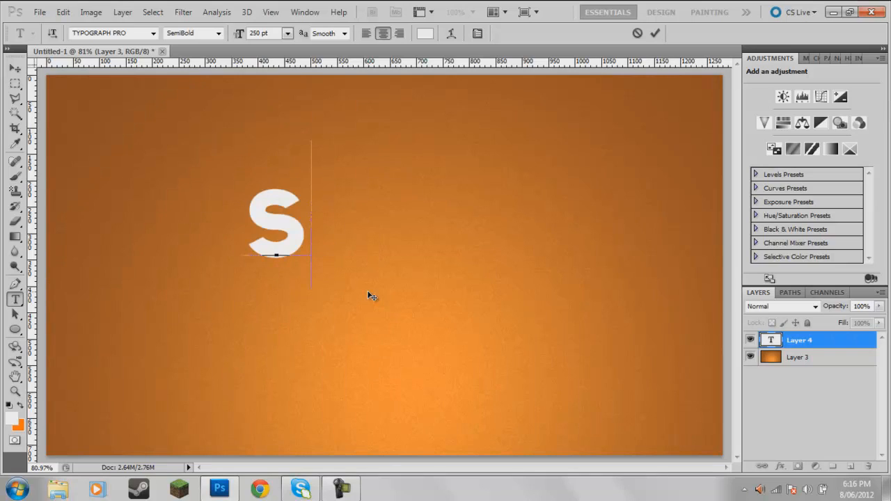
key(BackSpace)
text(TUTORIAL)
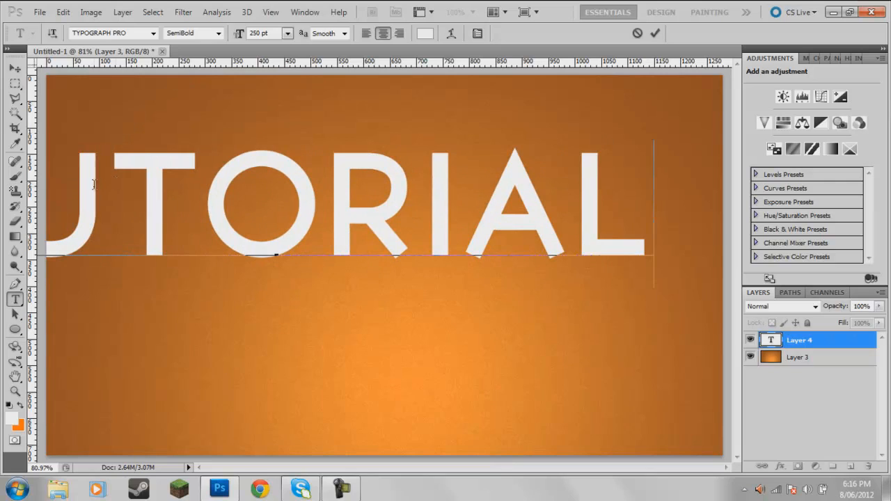
Move the TUTORIAL text towards the middle of the canvas and set its font size to 175 pt.
click(14, 68)
drag(146, 219, 240, 249)
click(15, 300)
drag(66, 252, 751, 252)
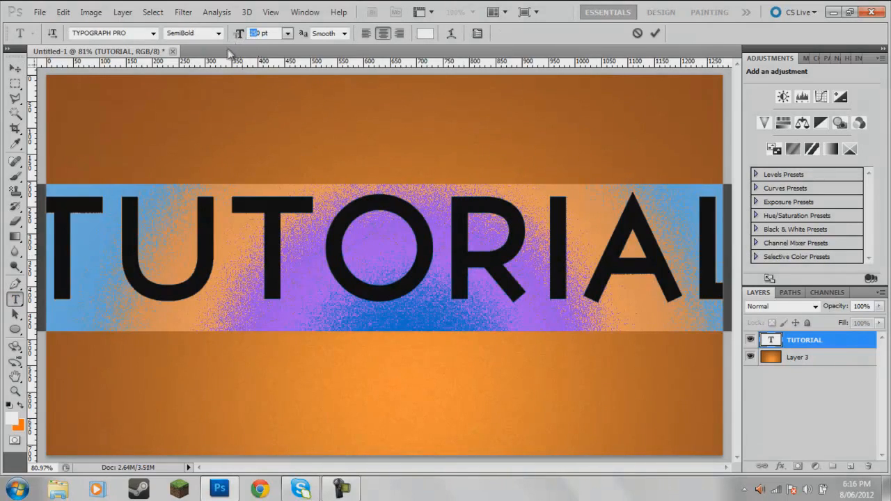
drag(258, 33, 236, 35)
key(BackSpace)
text(150)
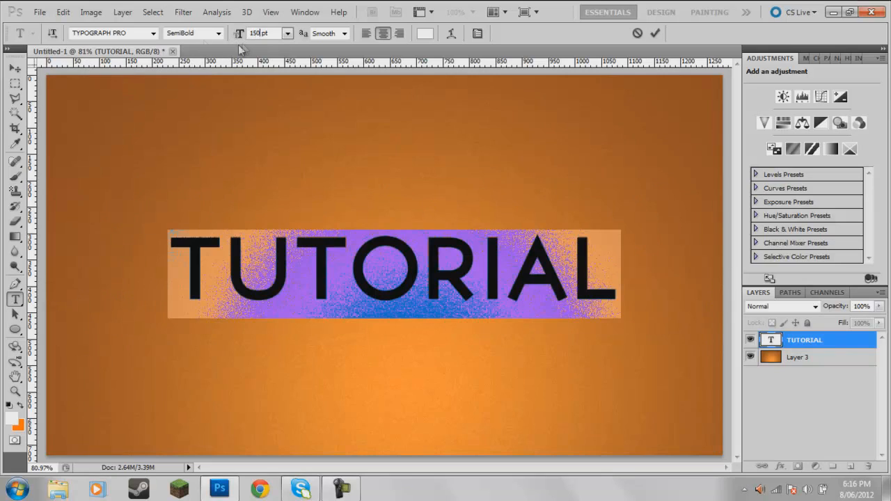
key(Return)
click(15, 68)
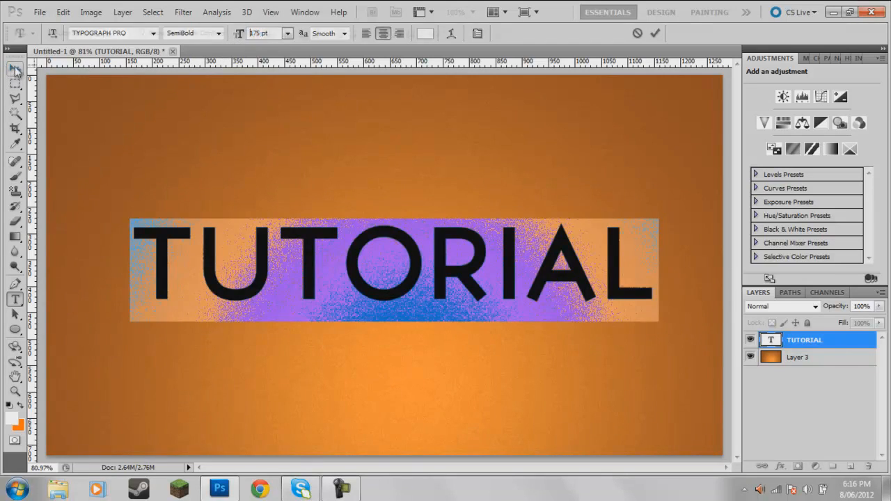
Place a vertical and a horizontal guide through the centre of the background layer.
click(791, 355)
drag(30, 219, 385, 220)
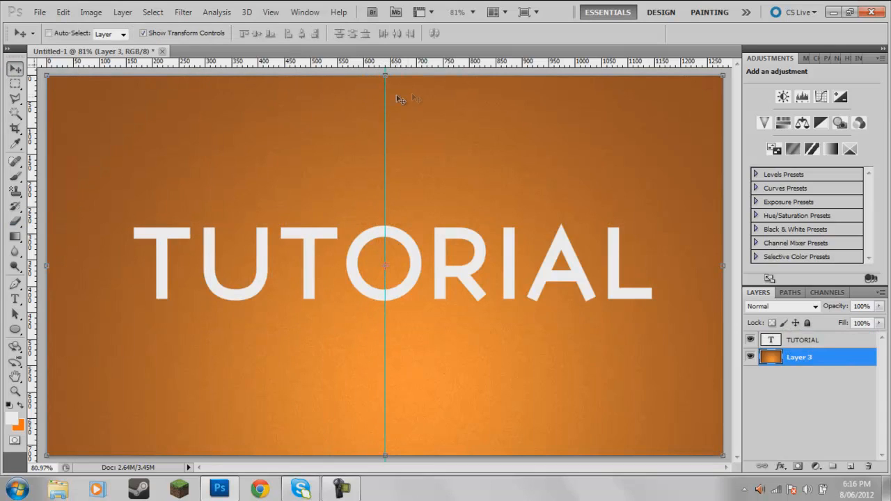
drag(420, 65, 419, 266)
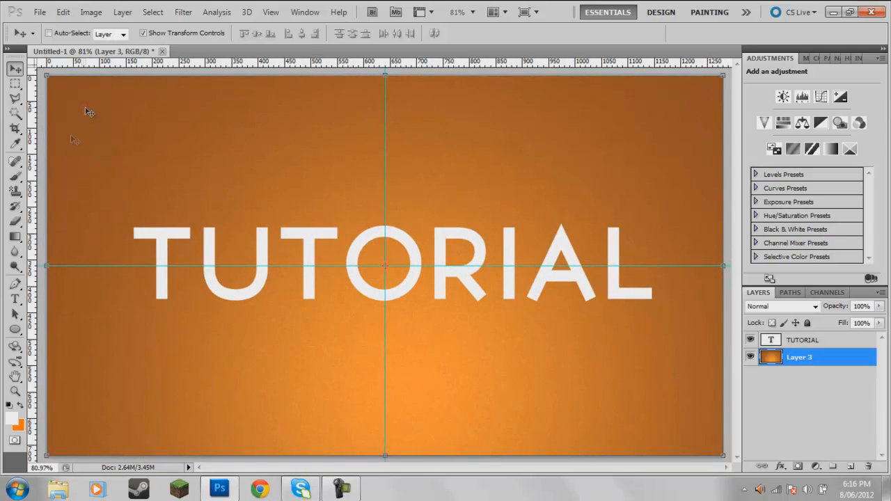
drag(32, 139, 151, 135)
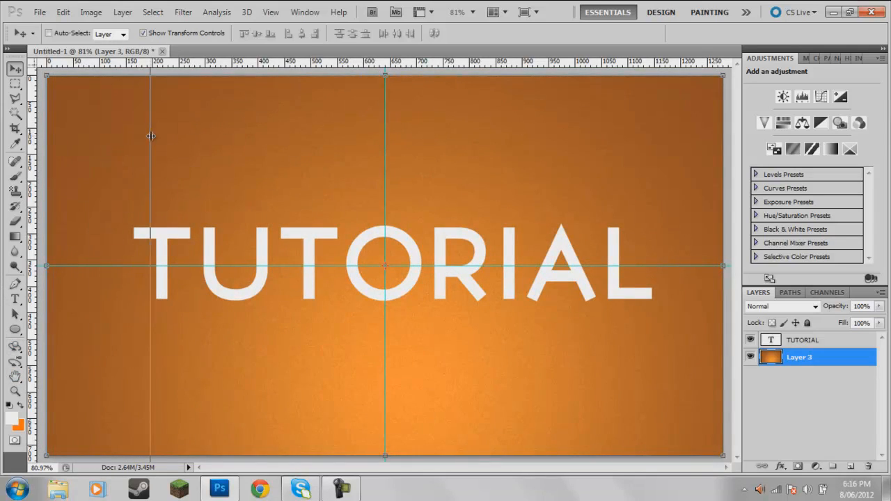
drag(38, 179, 35, 180)
Nudge the TUTORIAL text layer left and down until its centre matches the crossing of the guides.
click(15, 391)
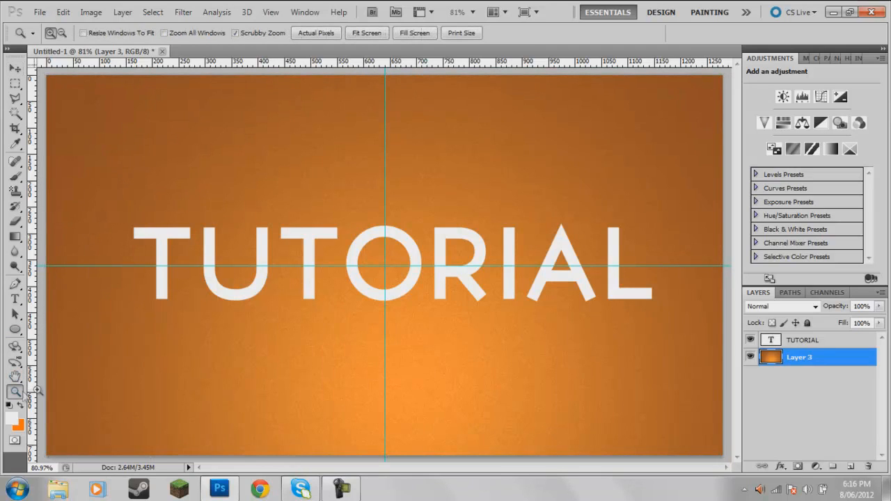
click(790, 340)
click(223, 253)
click(15, 69)
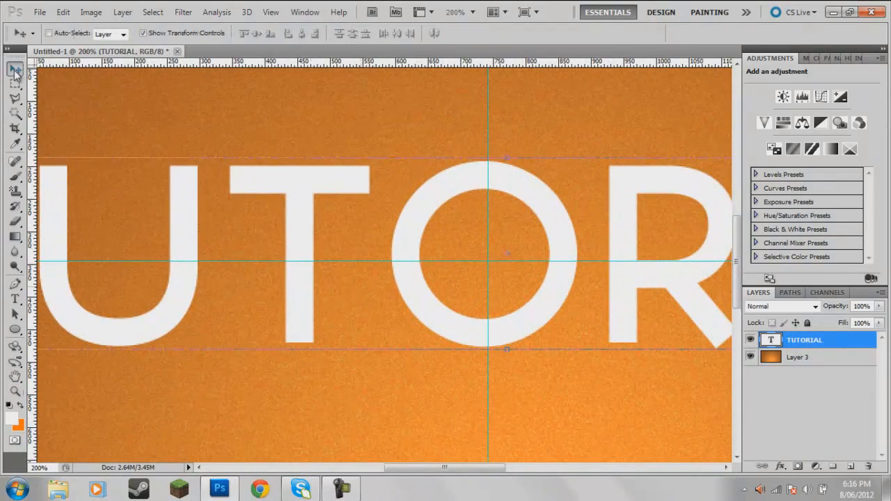
key(Left)
key(Left)
key(Left)
key(Left)
key(Left)
key(Left)
key(Left)
key(Left)
key(Left)
key(Left)
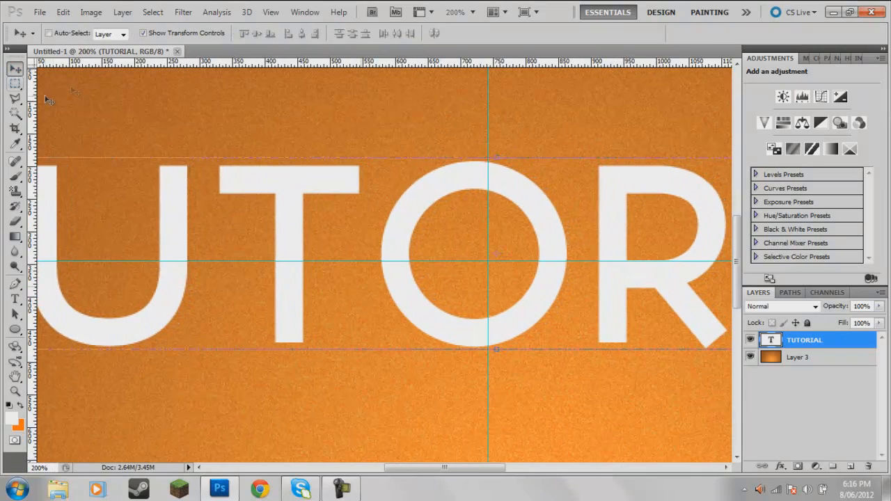
key(Left)
key(Left)
key(Left)
key(Down)
key(Down)
key(Down)
key(Down)
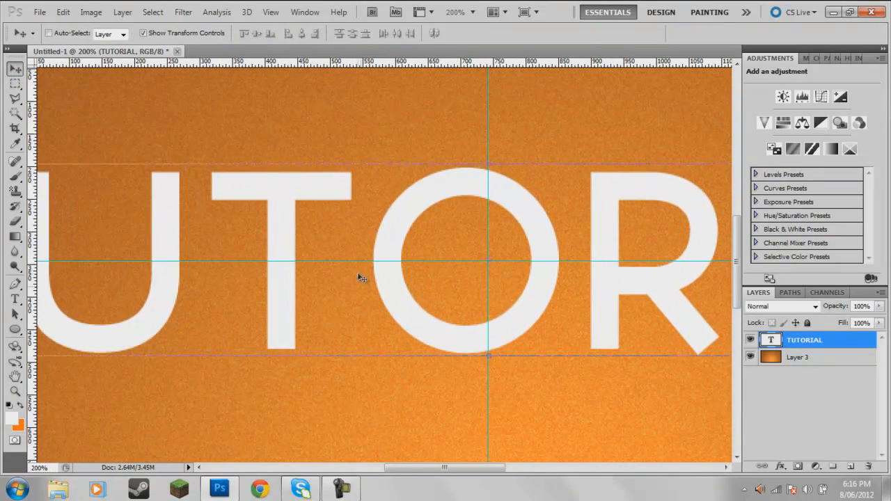
Remove the vertical and horizontal centre guides from the canvas.
key(z)
right_click(228, 185)
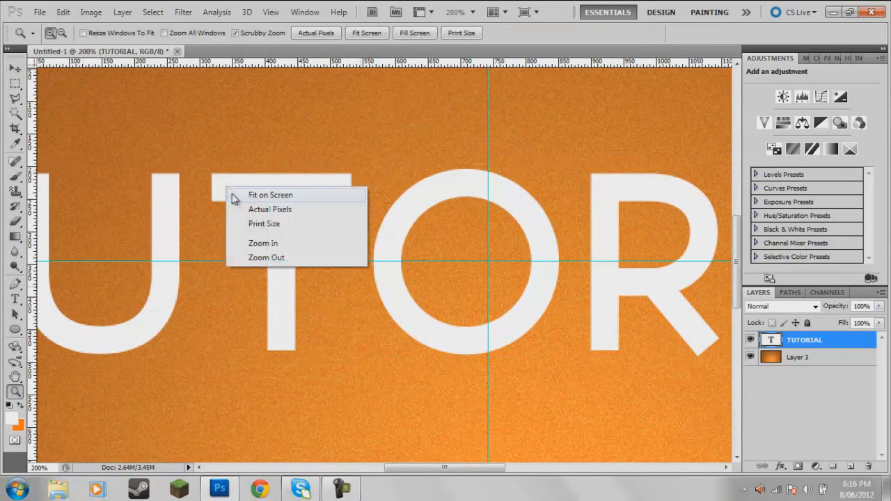
click(245, 193)
click(15, 68)
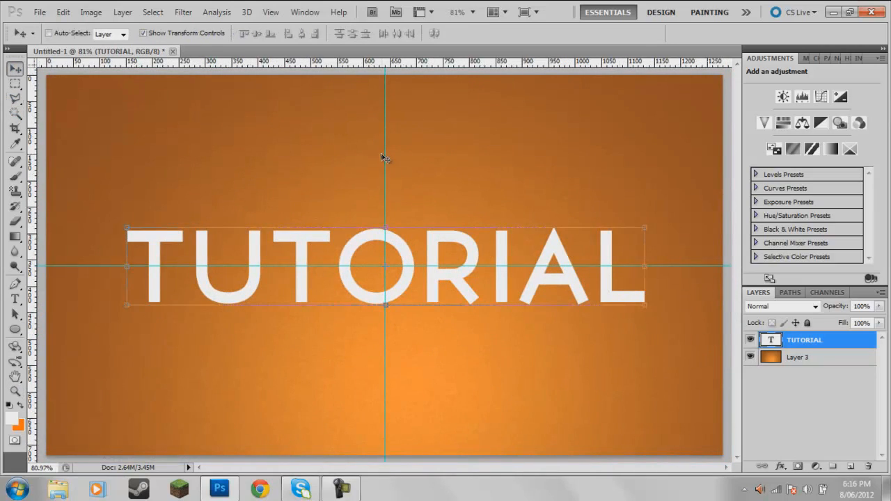
drag(387, 154, 29, 278)
drag(91, 267, 28, 265)
click(15, 392)
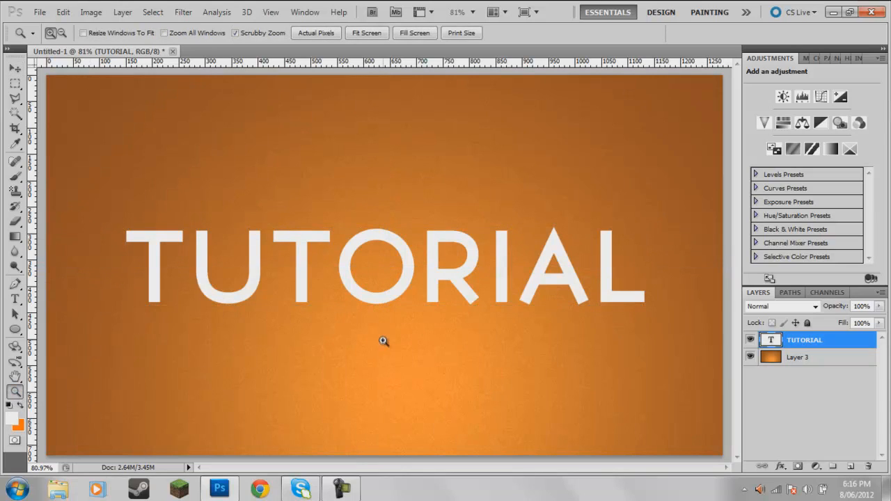
click(503, 285)
double_click(844, 346)
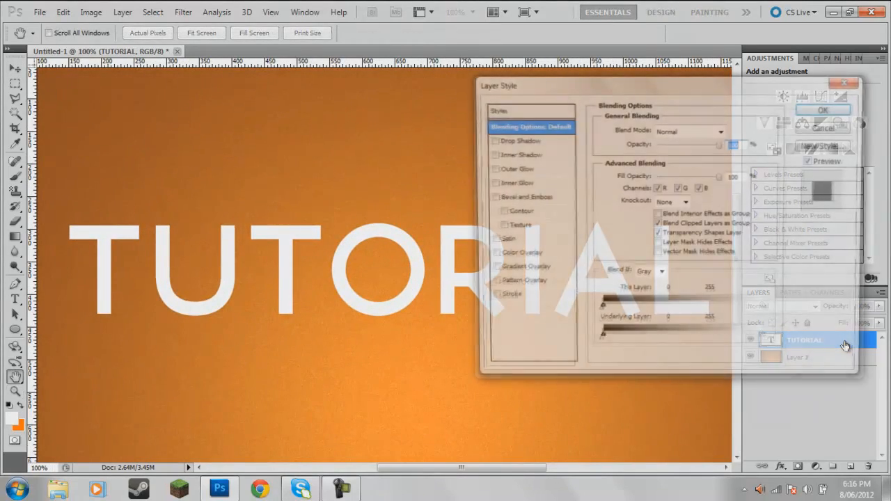
click(832, 130)
right_click(297, 193)
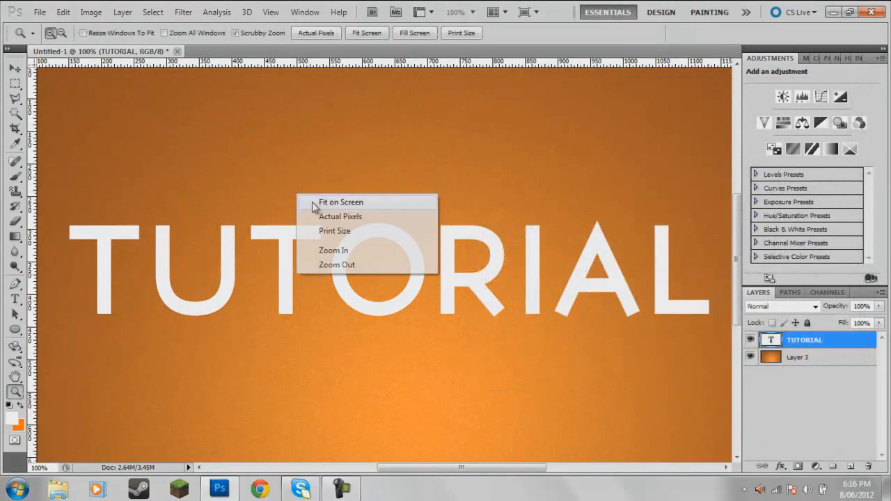
click(318, 202)
Change the font style of the whole TUTORIAL text to ExtraBold.
click(15, 299)
double_click(147, 252)
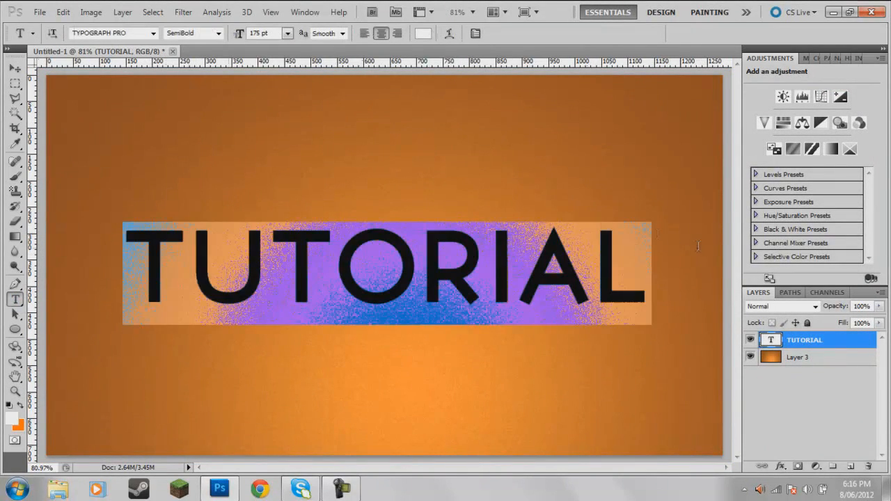
click(215, 34)
click(209, 112)
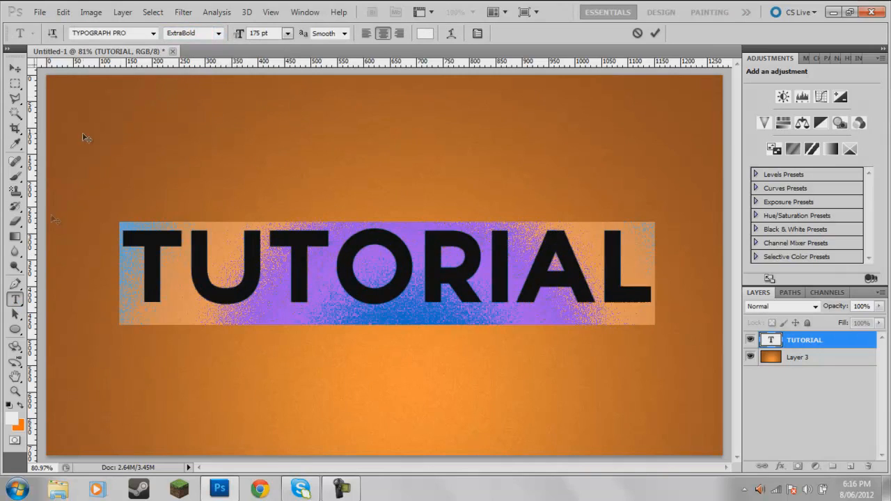
click(15, 391)
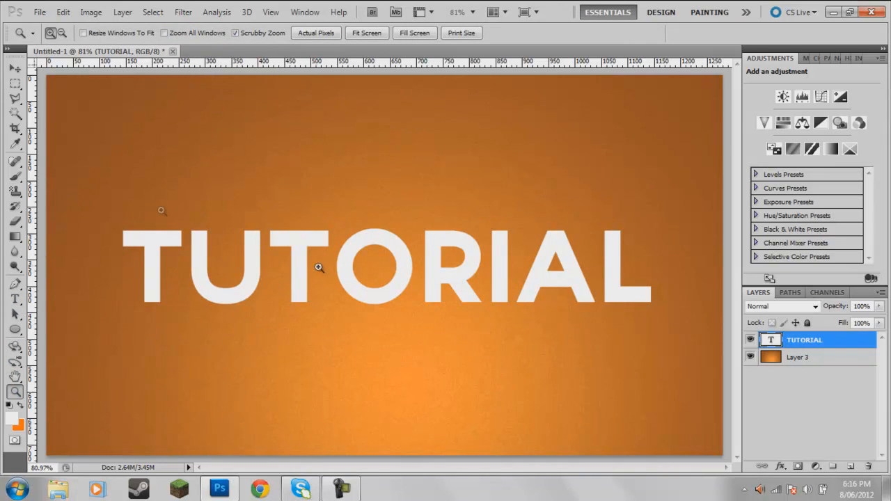
Add a Gradient Overlay layer style to the TUTORIAL text layer.
click(234, 291)
click(234, 291)
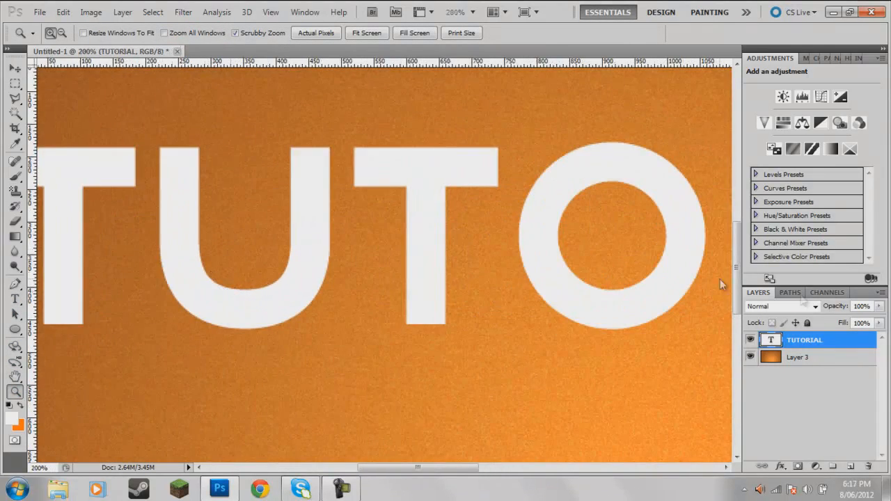
double_click(848, 340)
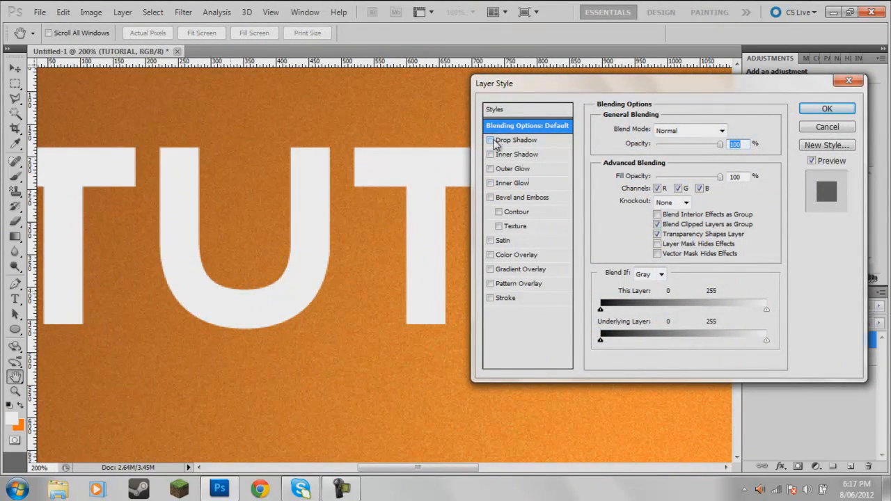
click(490, 269)
click(519, 273)
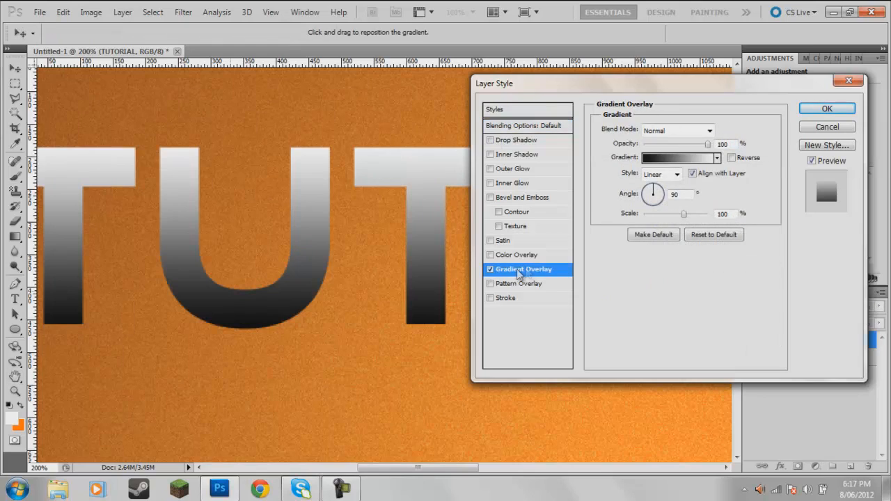
click(490, 269)
click(490, 269)
click(492, 255)
click(492, 255)
Set the black stop of the gradient overlay to the background orange beside the second T's base, about d77e29.
click(671, 166)
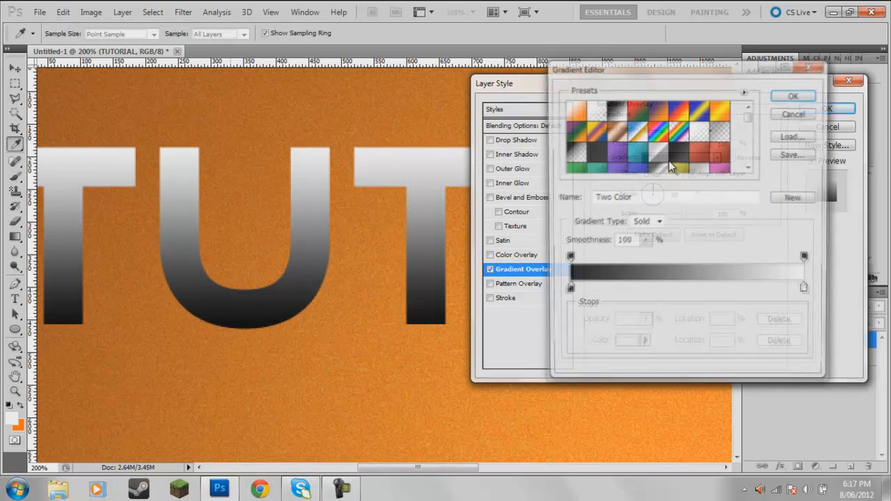
click(807, 113)
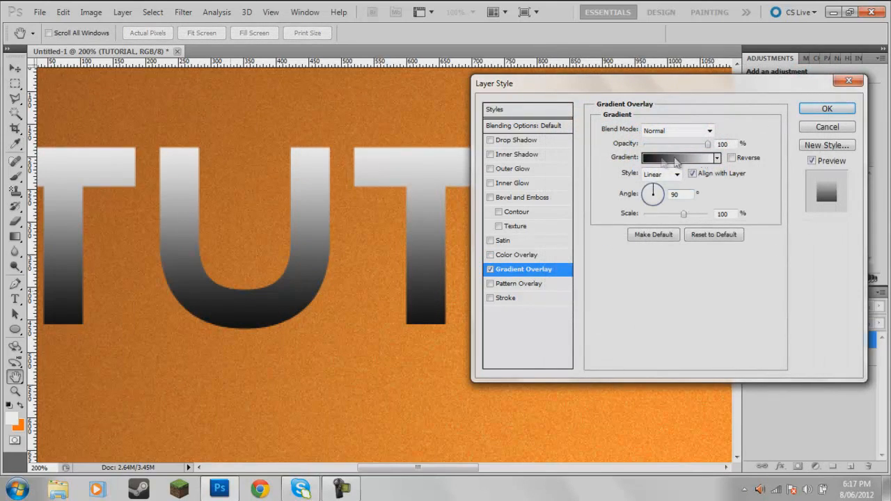
click(670, 160)
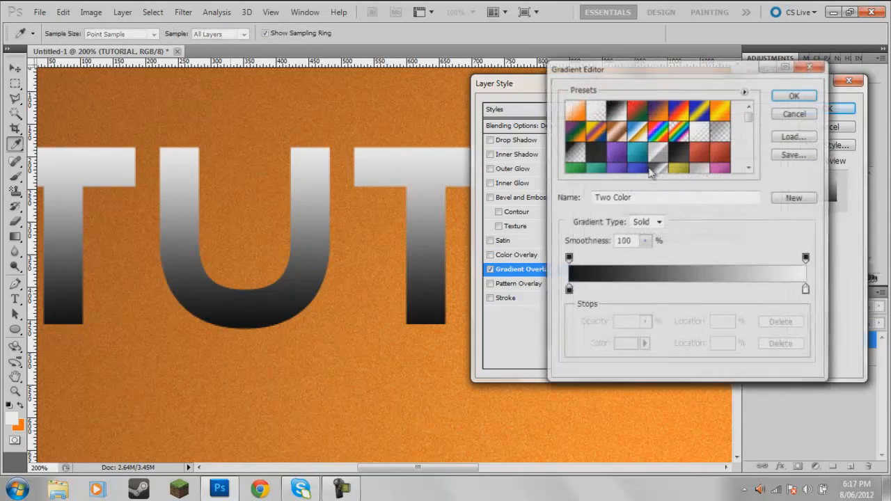
click(568, 291)
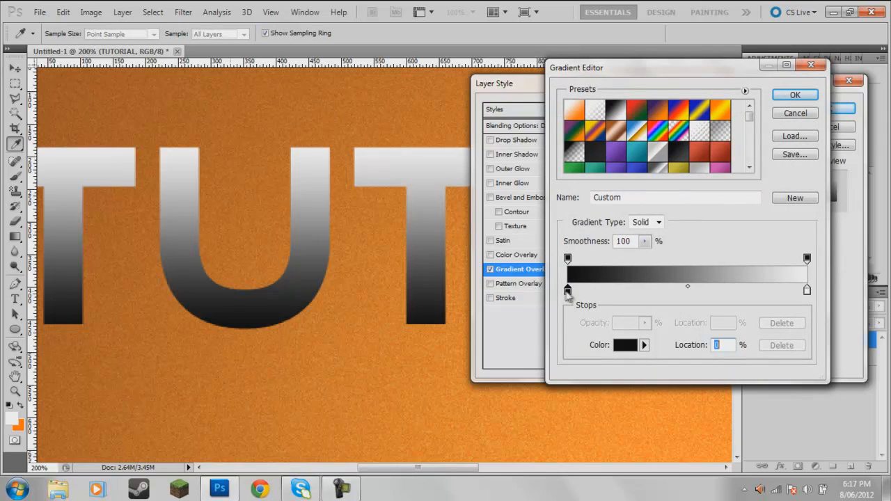
click(621, 346)
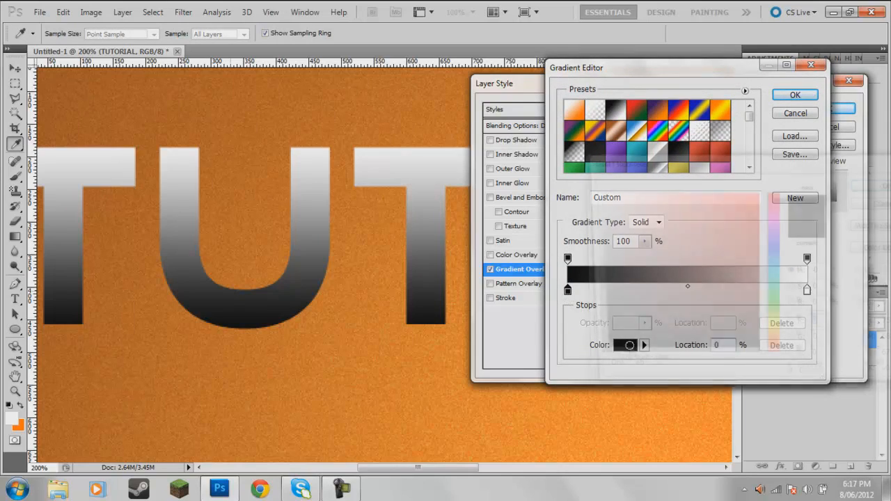
click(399, 323)
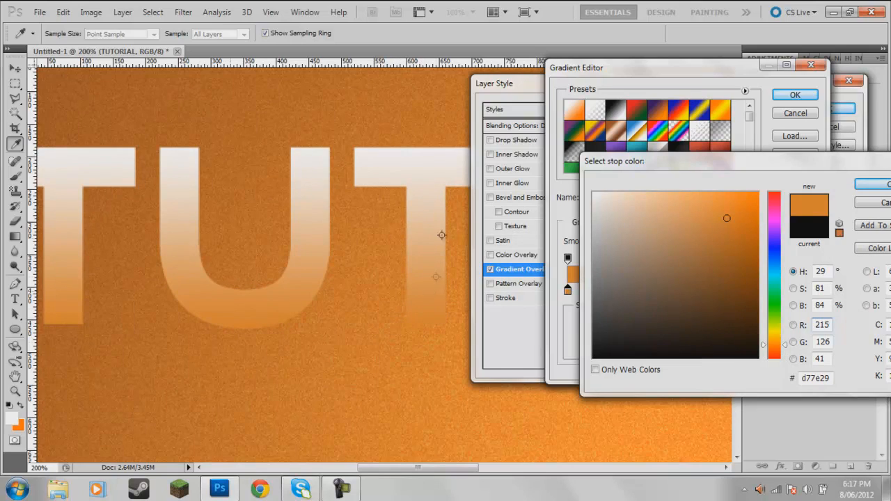
click(871, 185)
Set the gradient's white stop to the darker background orange beside the top of the U, and reverse the gradient.
click(806, 290)
click(623, 346)
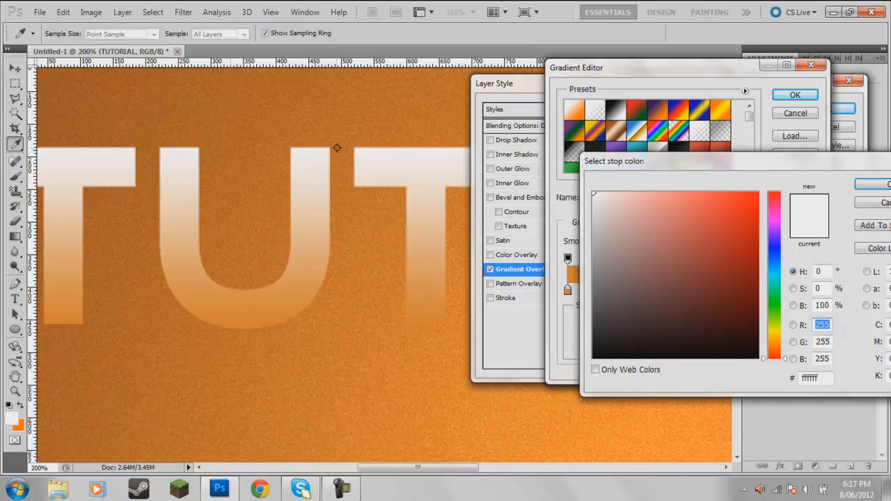
click(336, 147)
click(872, 185)
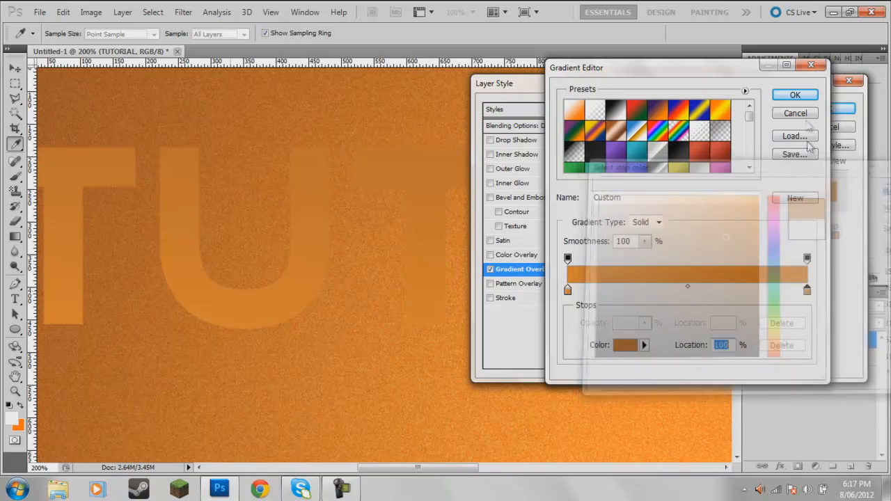
click(794, 95)
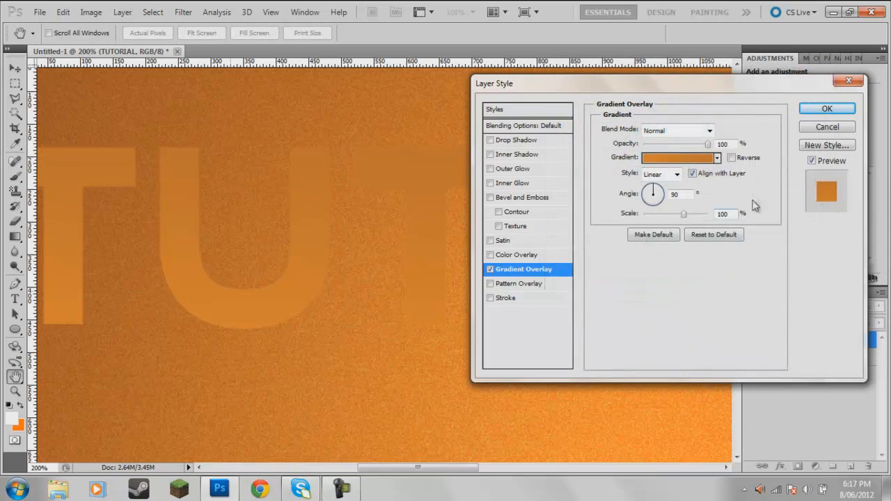
click(733, 159)
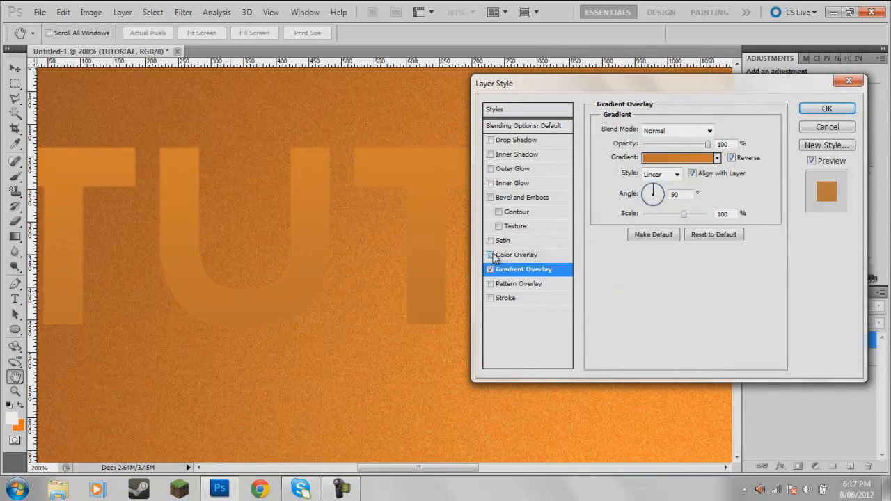
Add a black Color Overlay with 65% opacity to the TUTORIAL text.
click(493, 256)
click(724, 131)
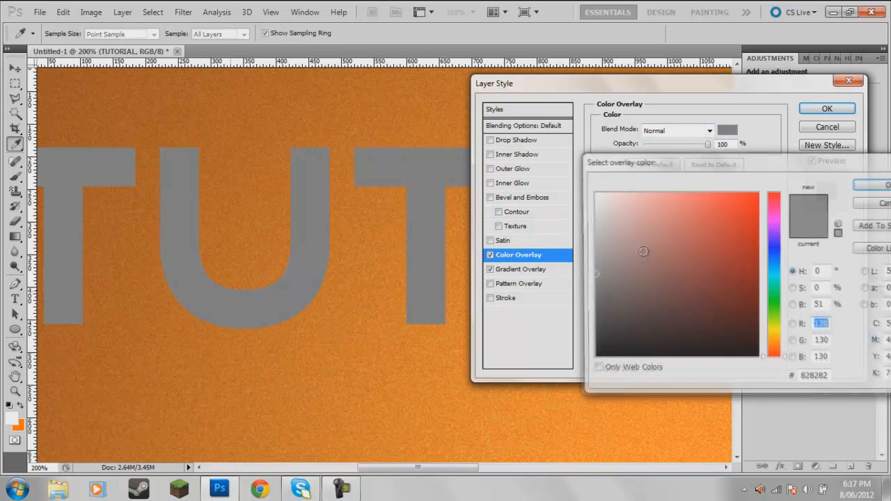
click(591, 354)
click(856, 189)
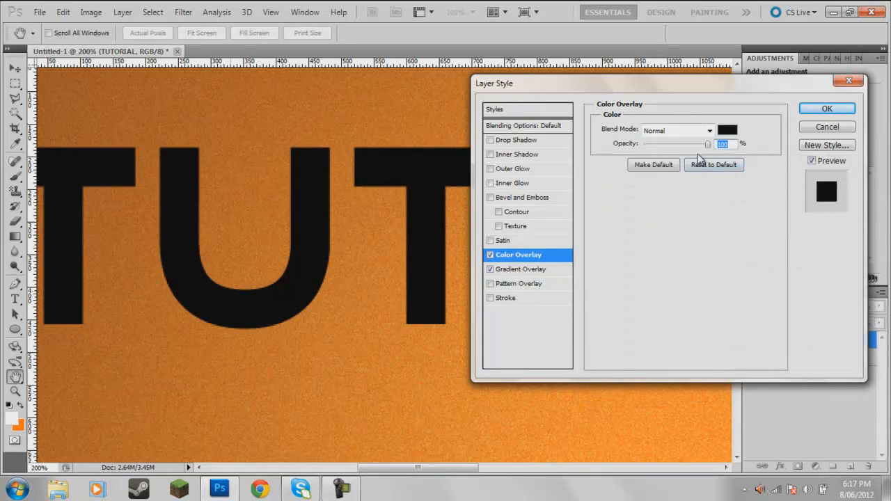
text(65)
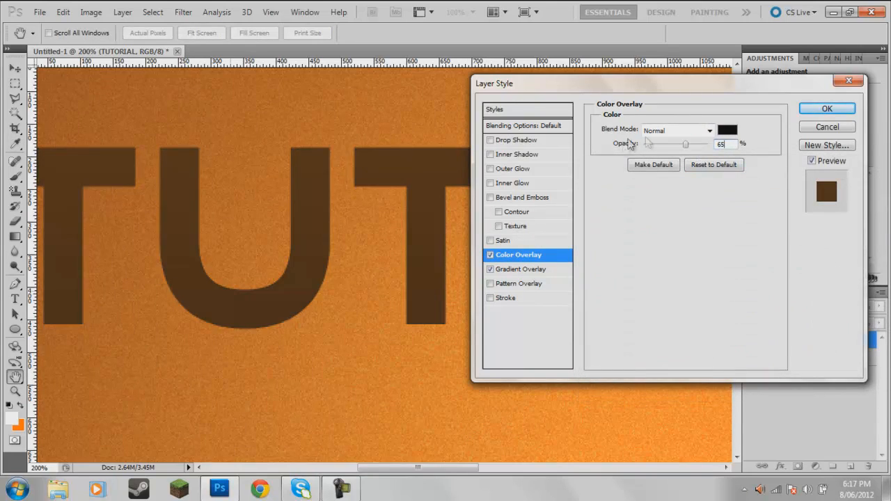
Add an Inner Shadow to the text with Normal blend mode and 100% opacity.
click(490, 154)
click(519, 159)
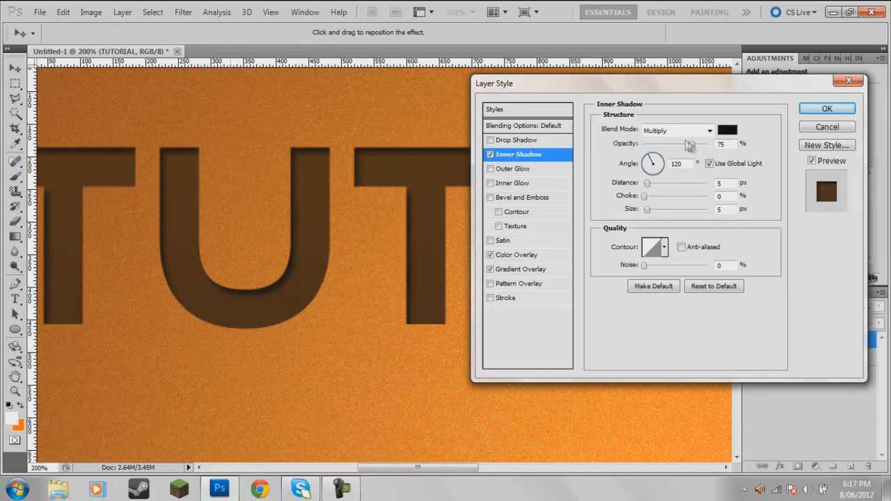
drag(692, 146, 724, 146)
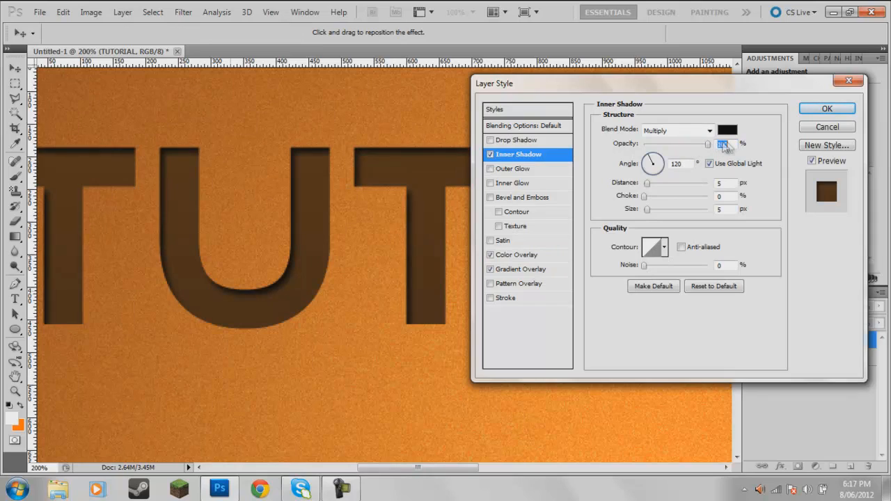
click(679, 131)
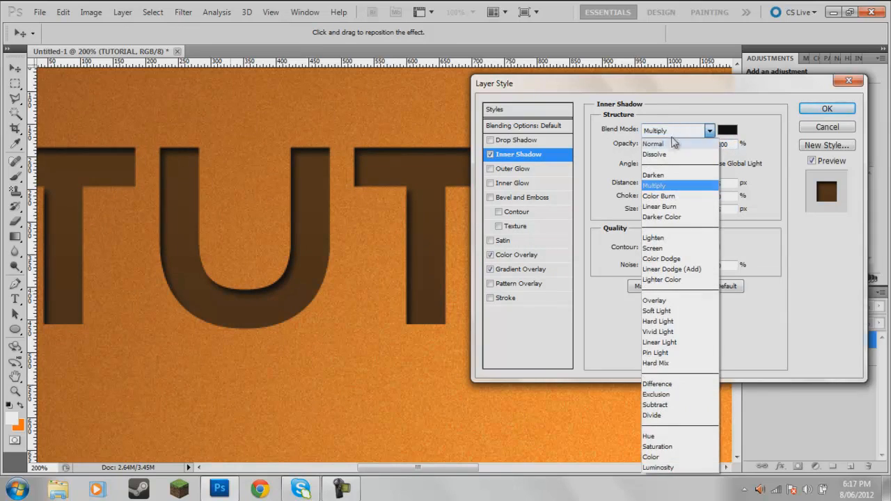
click(673, 139)
Turn off Global Light for the inner shadow and set its angle to 90°, size to 0 px and distance to 2 px.
click(708, 163)
double_click(687, 164)
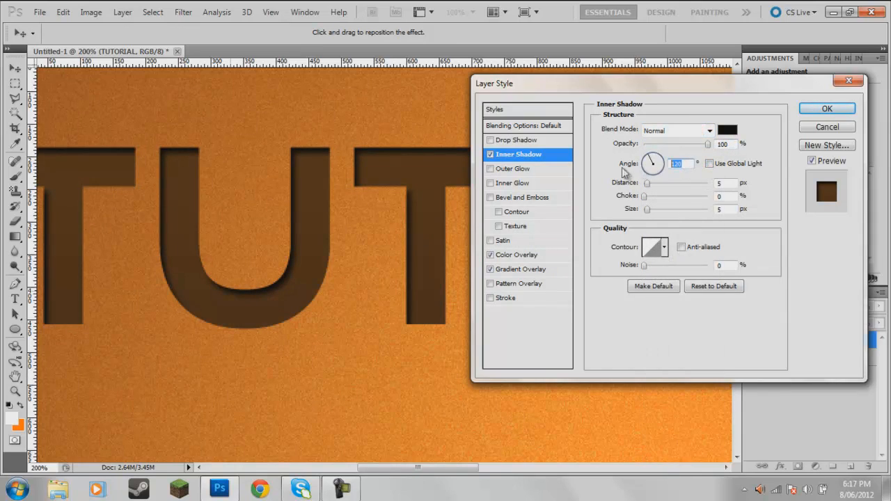
text(90)
double_click(721, 209)
text(0)
double_click(721, 182)
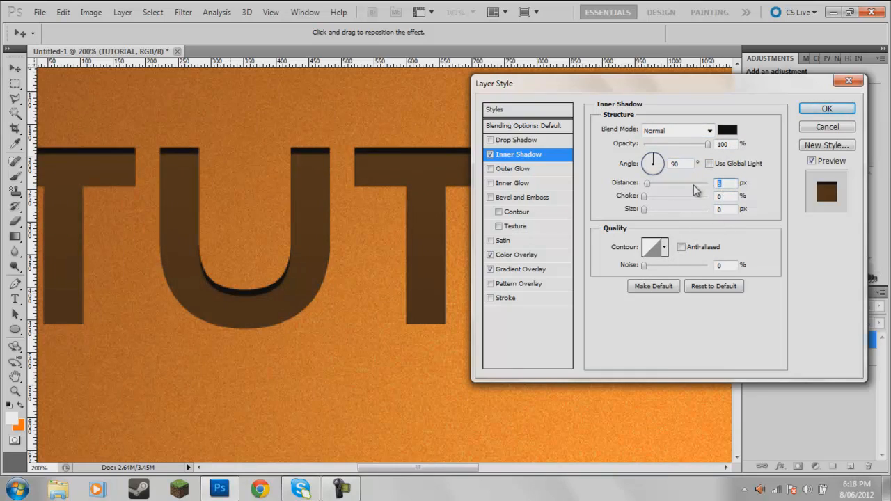
text(2)
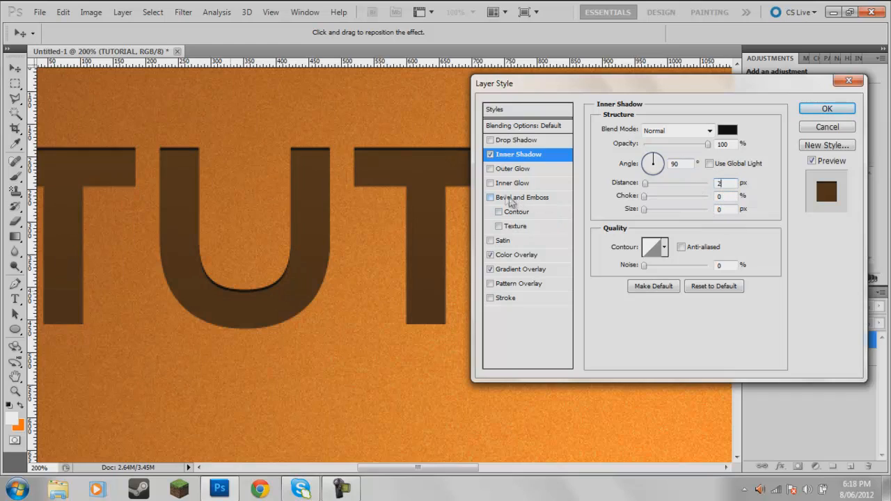
Add a white Drop Shadow to the text with the Overlay blend mode.
click(491, 140)
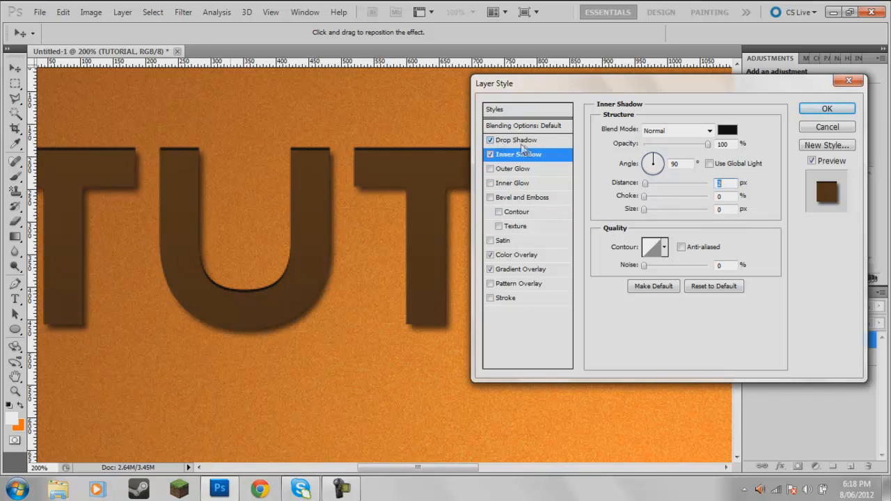
click(518, 141)
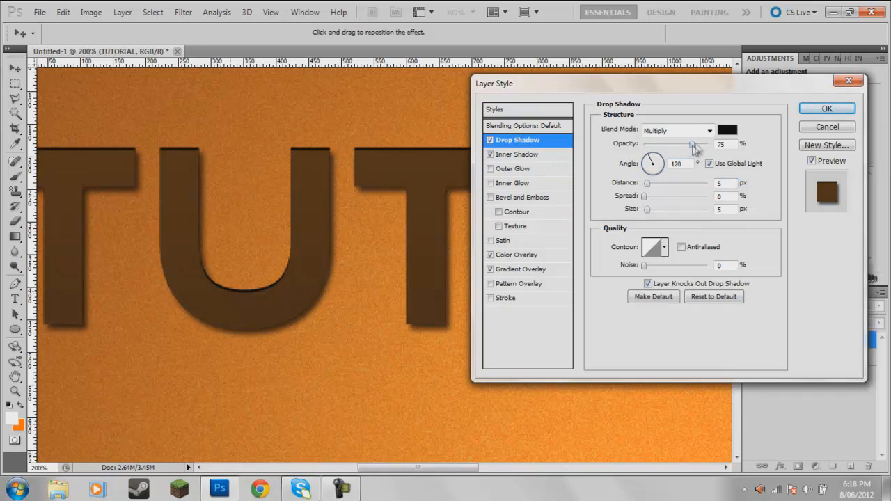
click(727, 130)
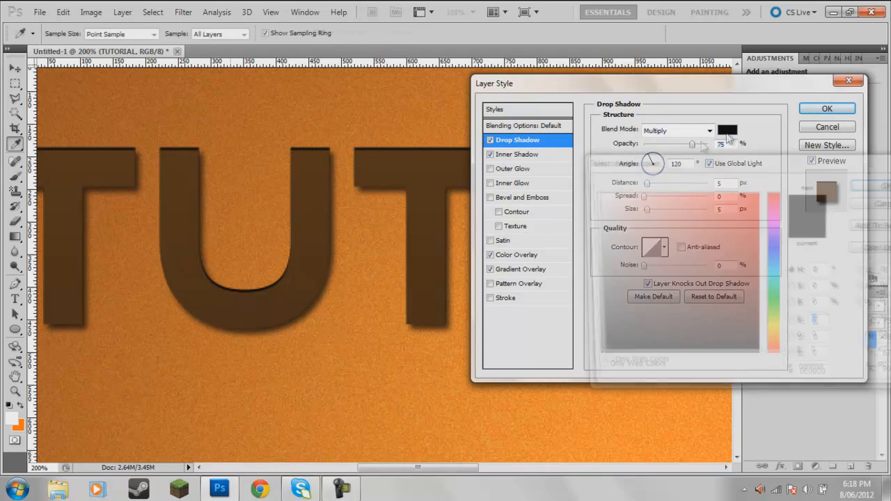
click(860, 185)
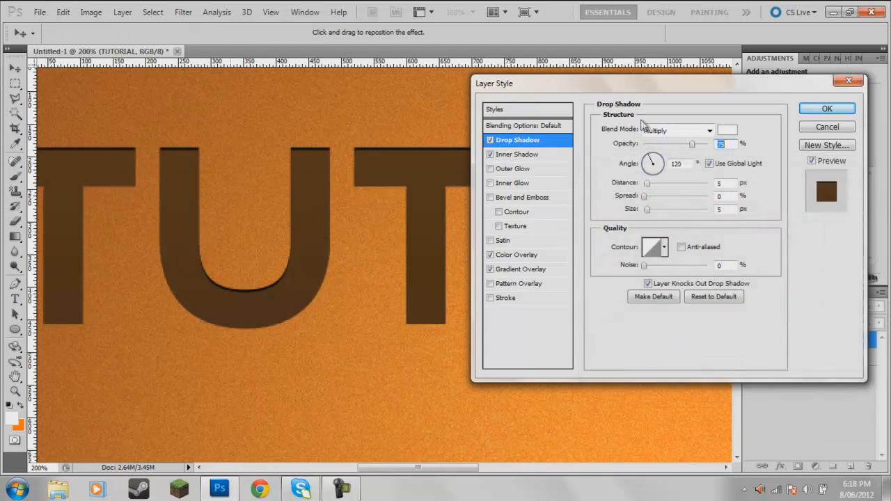
click(670, 132)
click(656, 310)
click(668, 130)
click(672, 299)
Set the drop shadow to a 90° angle without Global Light, 0 px size, 2 px distance and 30% opacity.
click(671, 165)
text(90)
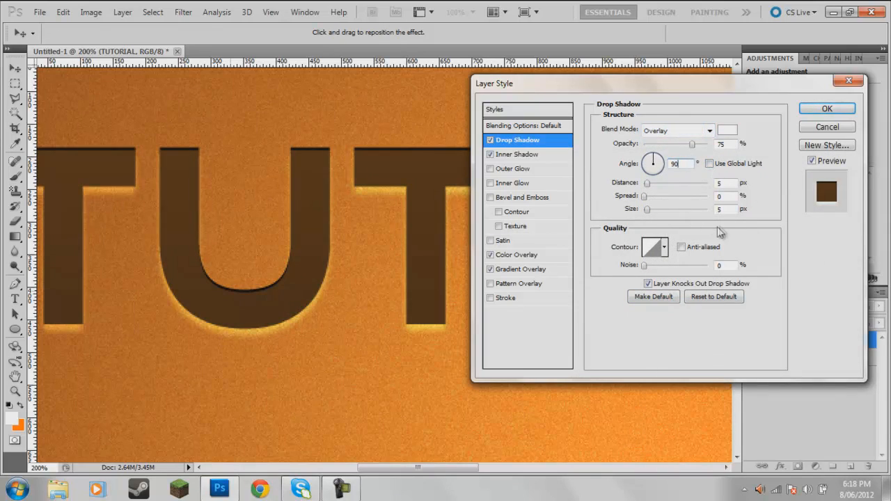
click(723, 209)
text(0)
drag(654, 182, 646, 179)
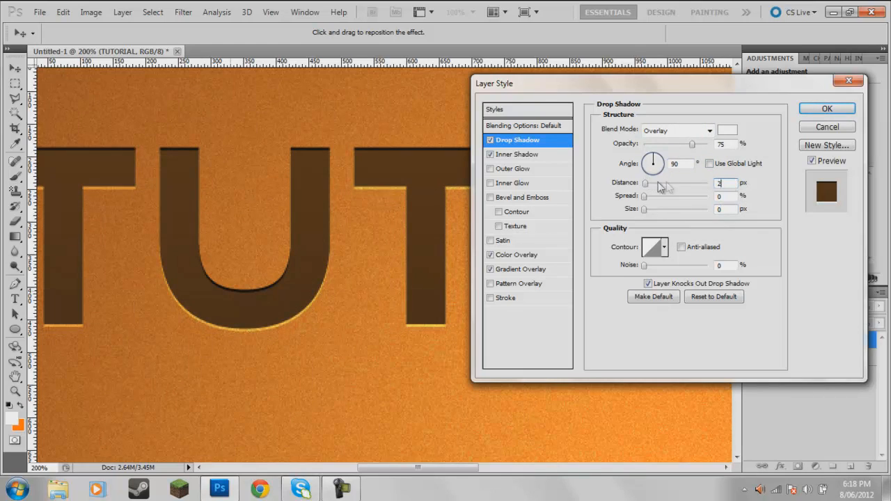
drag(691, 144, 661, 155)
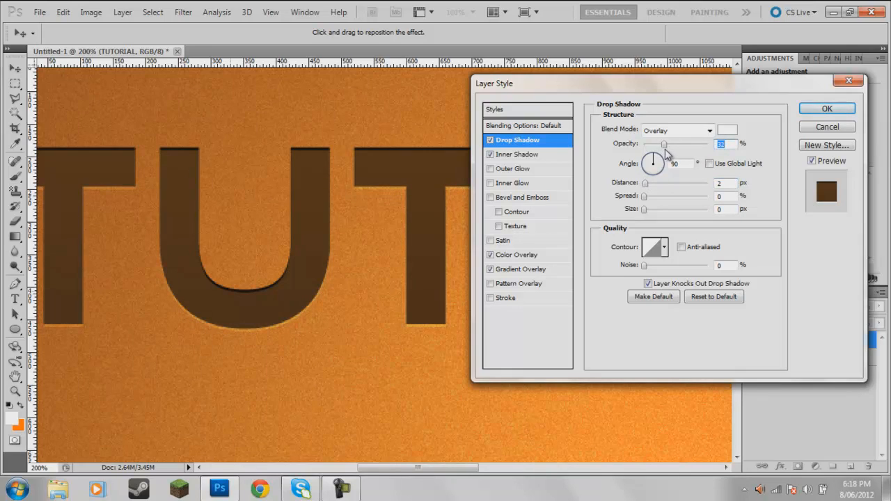
text(30)
Change the inner shadow to Soft Light blending at 75% opacity and apply the layer style.
click(538, 156)
click(675, 130)
click(664, 310)
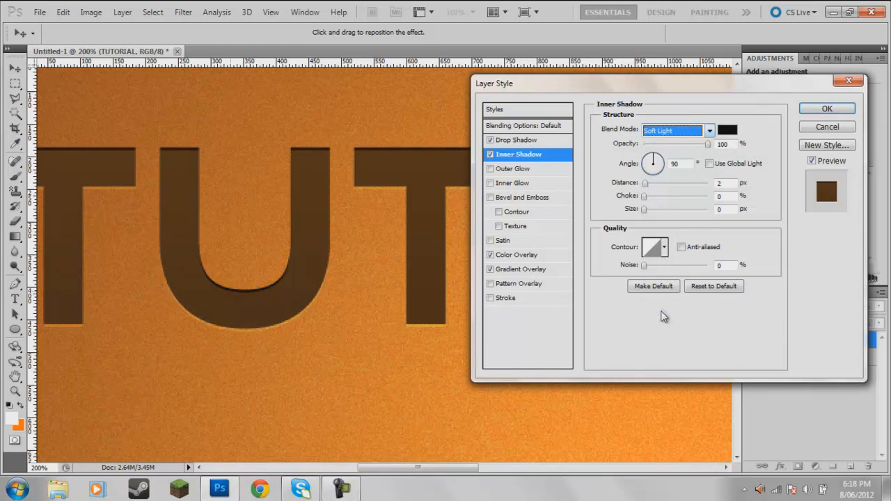
drag(707, 145, 695, 150)
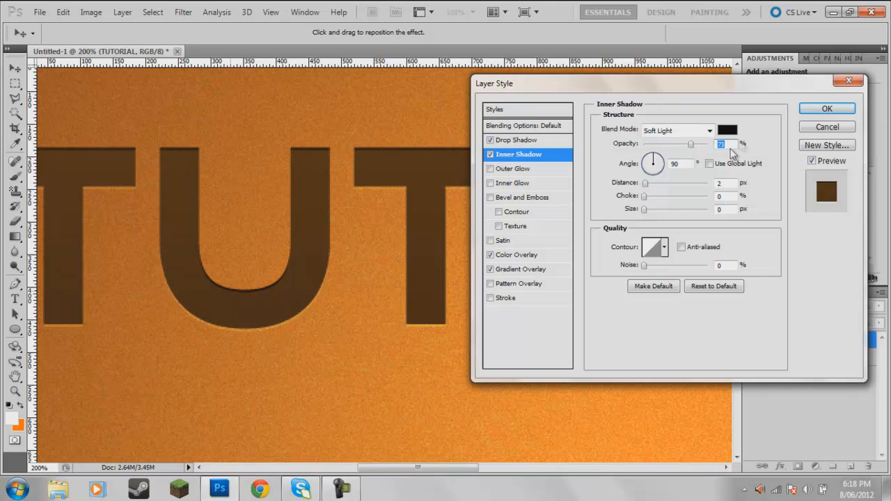
text(75)
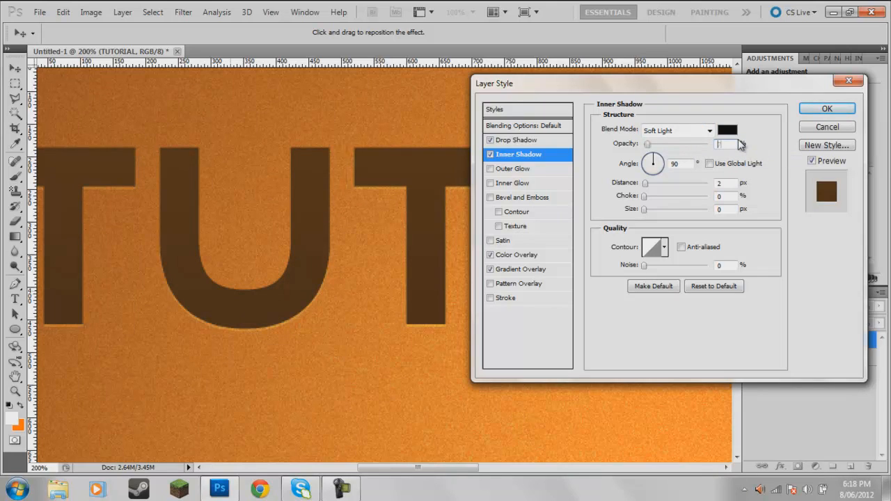
key(Return)
Inspect the styled letters up close and reopen the TUTORIAL layer's style settings.
right_click(103, 340)
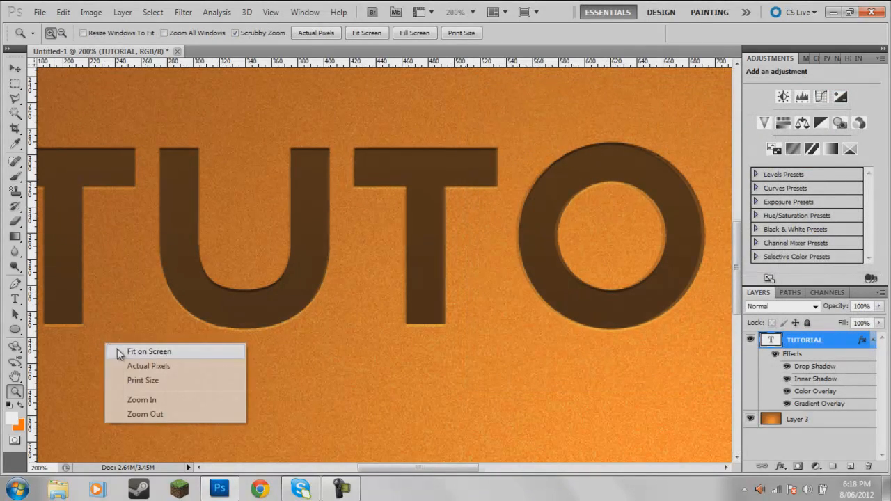
click(127, 347)
click(409, 282)
drag(234, 260, 526, 270)
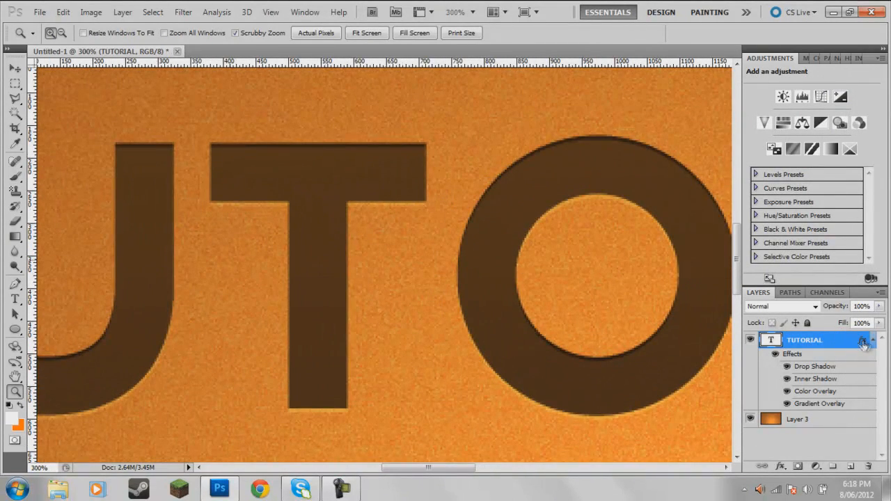
click(862, 344)
double_click(839, 348)
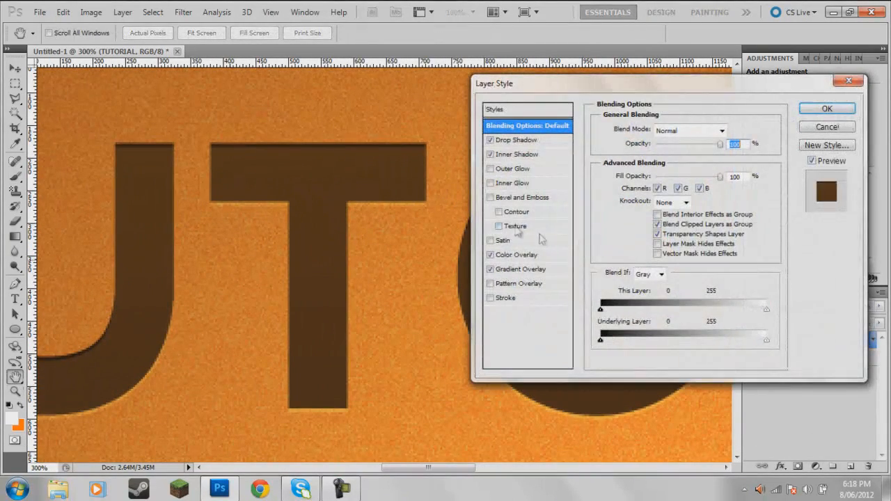
click(491, 169)
click(498, 170)
click(491, 170)
Add an Inner Glow to the text with Normal blend mode and black (000000) as its colour.
click(491, 182)
click(509, 183)
click(663, 134)
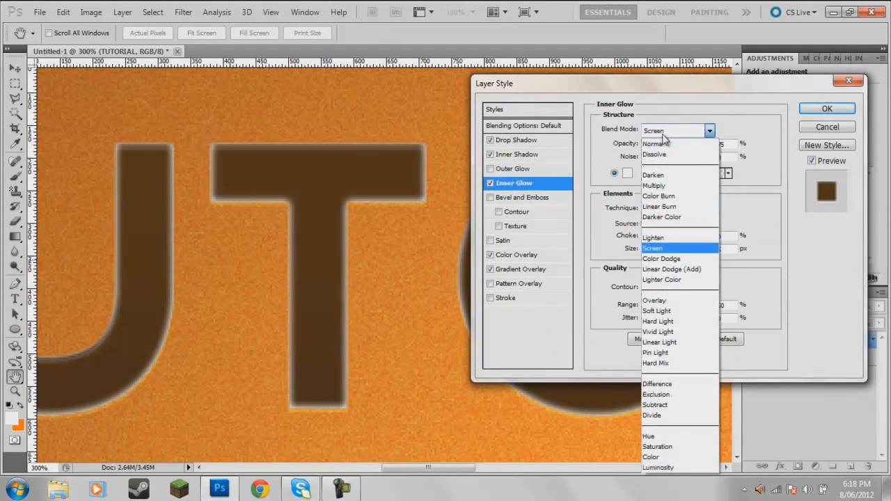
click(658, 143)
click(627, 172)
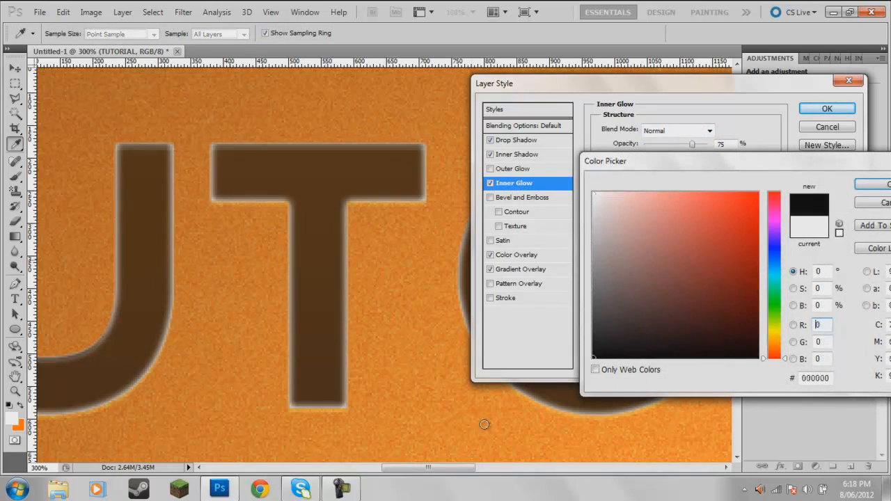
click(871, 184)
Set the inner glow's opacity to 100%, size to 6 px and range to 100%.
drag(692, 145, 742, 143)
click(647, 249)
drag(649, 254, 648, 252)
drag(676, 307, 787, 309)
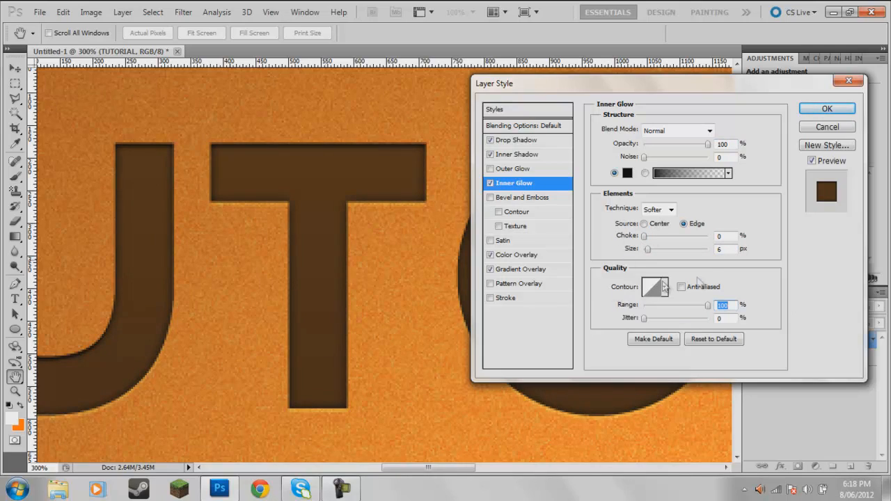
Reduce the inner glow's opacity to about 46%, apply the layer style and show the whole canvas.
click(689, 131)
click(695, 131)
drag(707, 144, 674, 158)
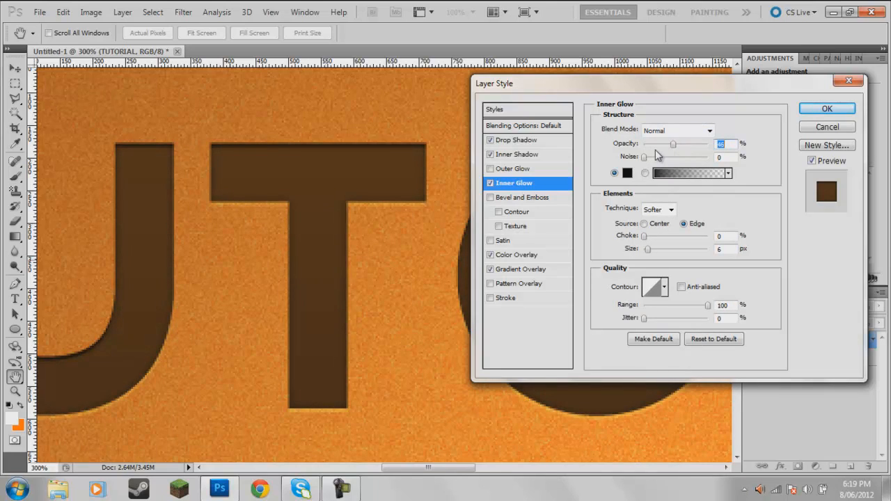
key(Return)
key(z)
right_click(450, 207)
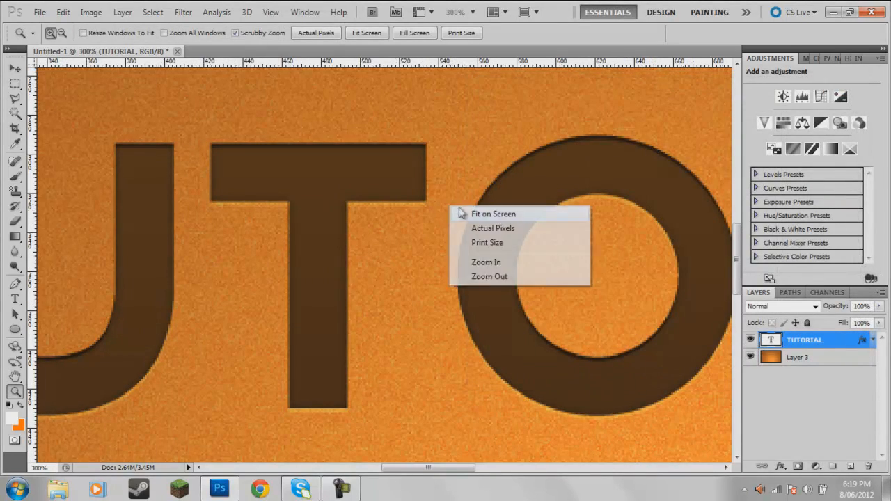
click(487, 213)
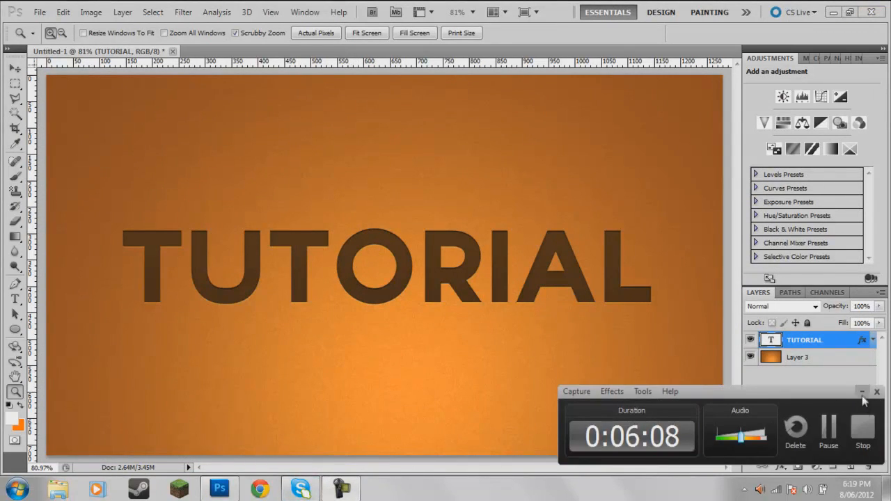
Check the TUTORIAL layer's blending options and close the style settings without changing anything.
click(259, 264)
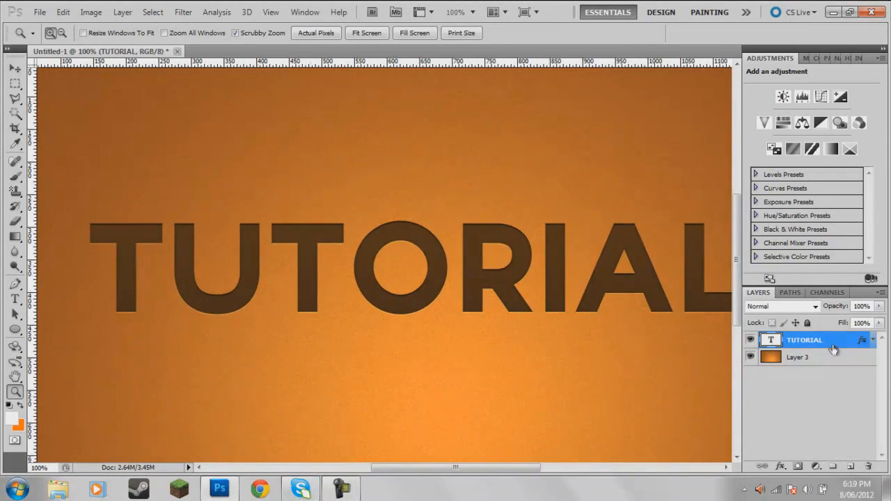
double_click(835, 344)
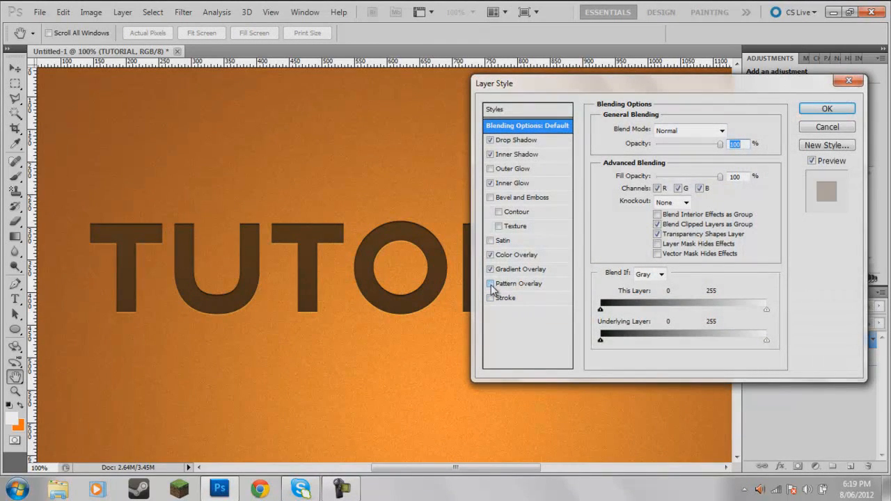
click(813, 112)
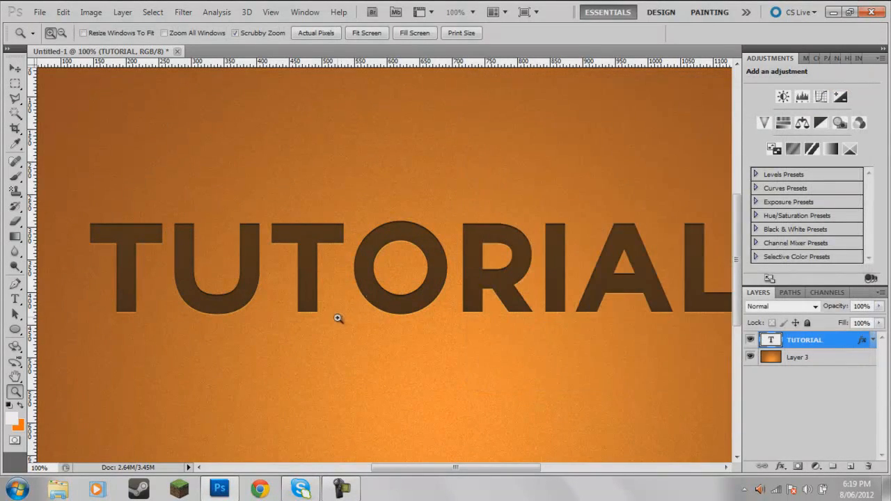
Examine the edges and shading of the TUTORIAL lettering at close zoom and in full view.
click(335, 314)
right_click(327, 226)
click(341, 233)
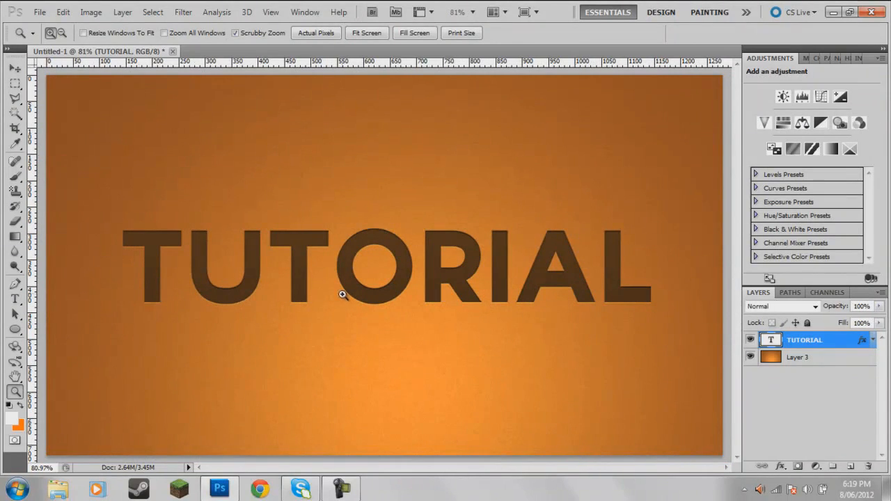
click(394, 293)
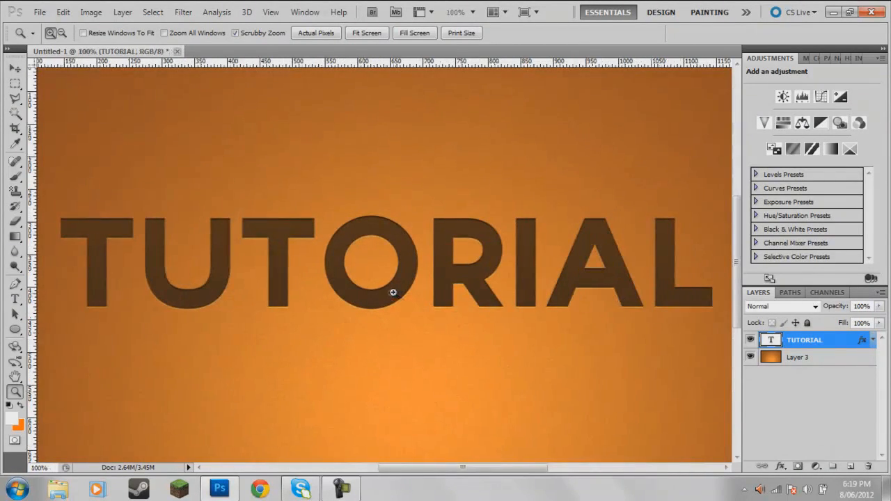
right_click(364, 285)
click(370, 294)
click(363, 300)
click(349, 279)
right_click(321, 219)
click(328, 227)
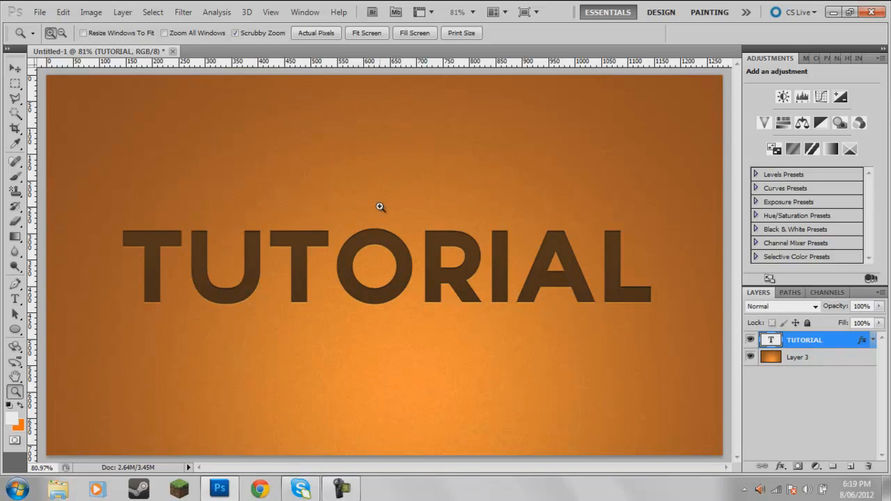
click(389, 372)
click(374, 342)
right_click(317, 286)
click(334, 295)
Reopen the TUTORIAL layer's style settings and briefly preview a stroke on the letters.
click(127, 270)
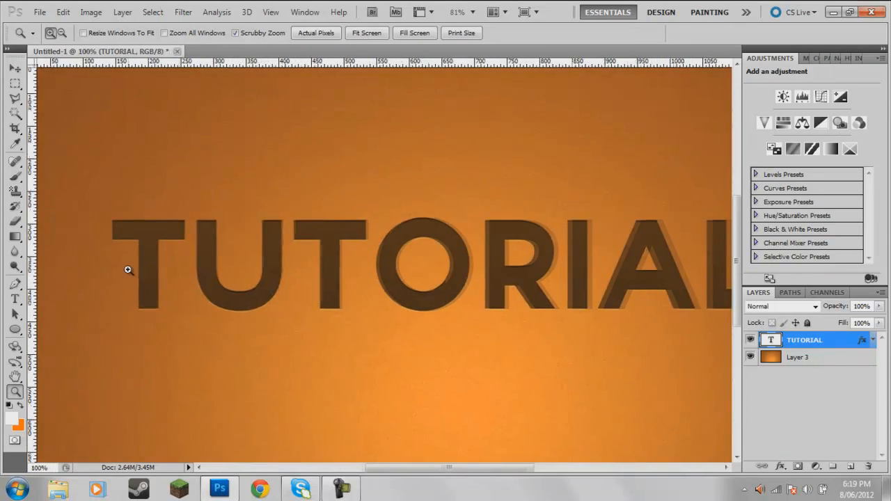
double_click(838, 344)
click(491, 298)
click(491, 298)
Try a Satin effect on the text with Normal blend mode, 100% opacity and a white colour.
click(489, 240)
click(490, 241)
click(502, 243)
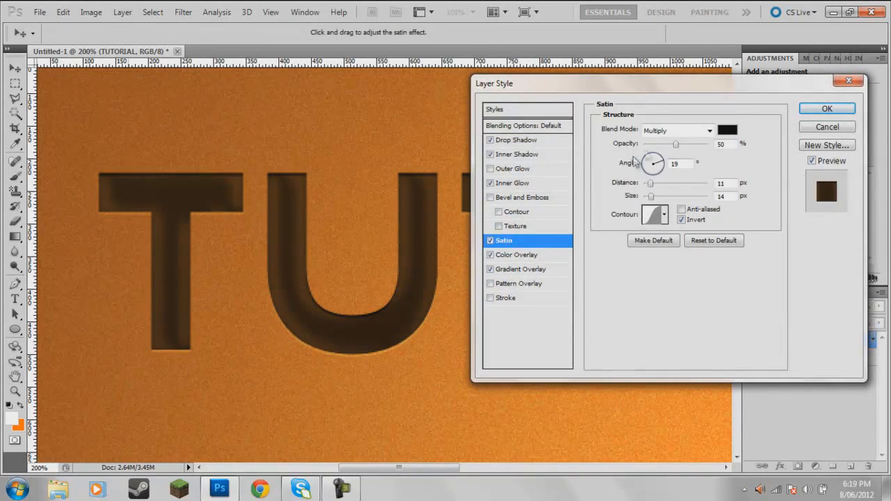
click(688, 130)
click(685, 145)
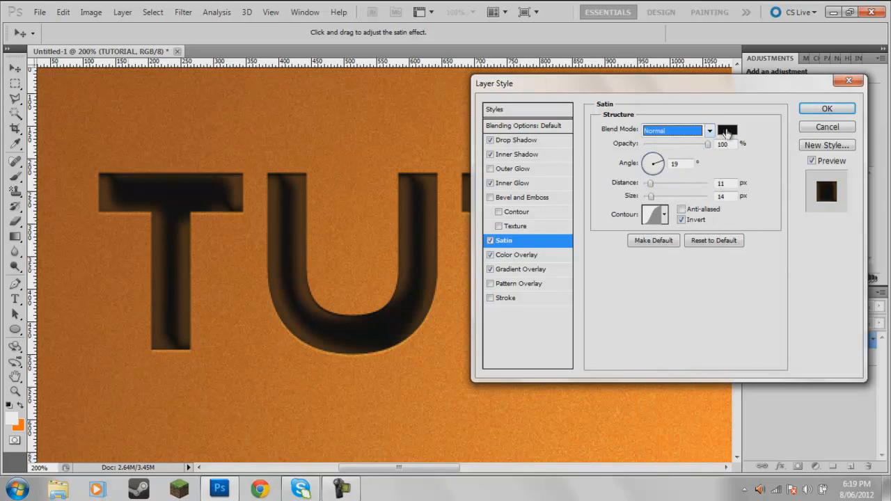
click(680, 163)
text(1)
click(726, 130)
click(593, 198)
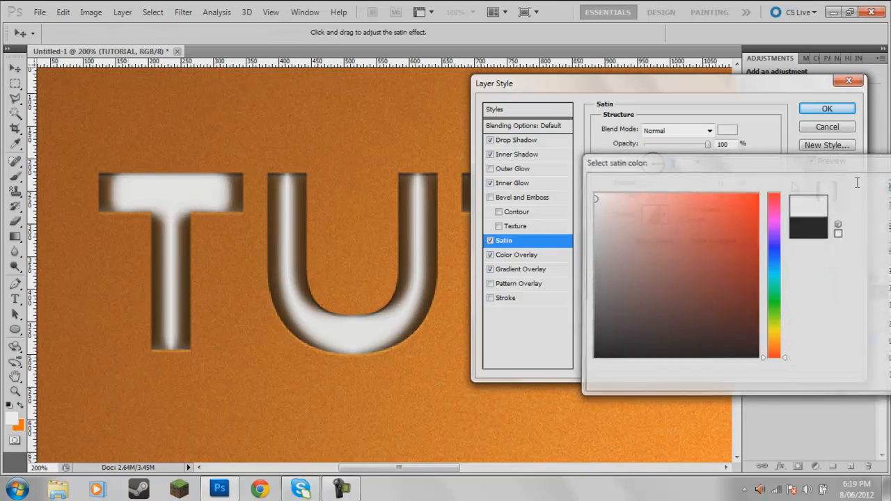
click(866, 185)
Try the satin without Invert at 29 px distance, 117 px size and Overlay blending, and turn Satin off again.
click(681, 219)
drag(650, 183, 658, 198)
mouse_move(661, 200)
mouse_down()
mouse_move(675, 198)
mouse_move(649, 185)
mouse_move(663, 186)
mouse_up()
click(648, 185)
click(661, 130)
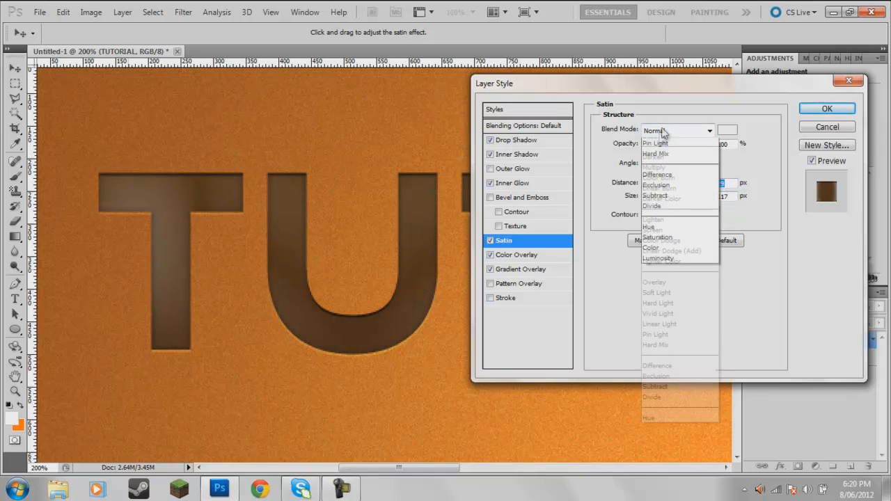
click(656, 246)
click(490, 241)
click(490, 240)
click(490, 240)
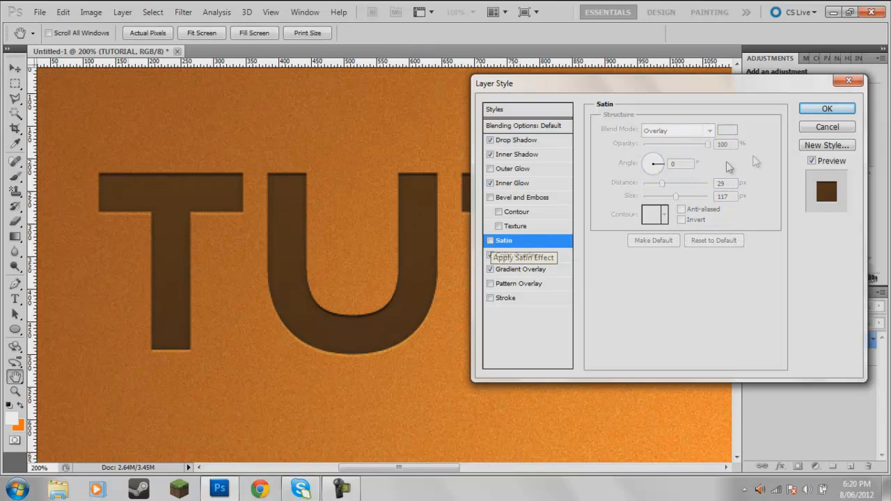
Add an Outer Glow to the text with white (ffffff) as its colour.
click(491, 169)
click(514, 169)
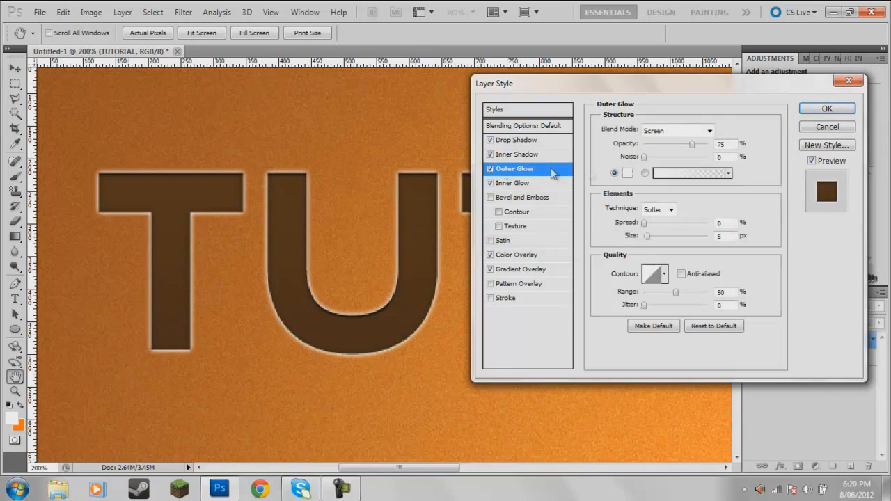
click(620, 180)
drag(620, 220, 562, 192)
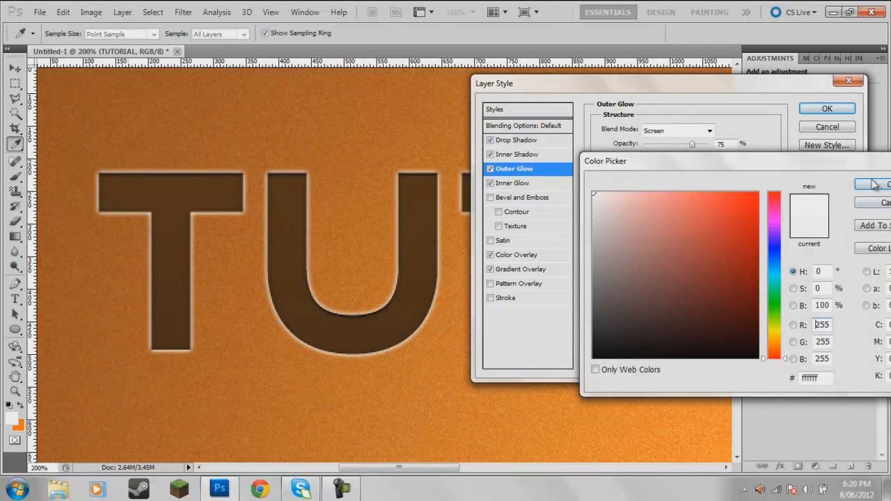
click(874, 184)
Set the outer glow to Normal blend mode, 100% opacity, 2 px size and 75% range.
click(695, 130)
click(686, 145)
drag(692, 144, 754, 152)
mouse_move(647, 237)
mouse_down()
mouse_move(656, 238)
mouse_move(647, 239)
mouse_up()
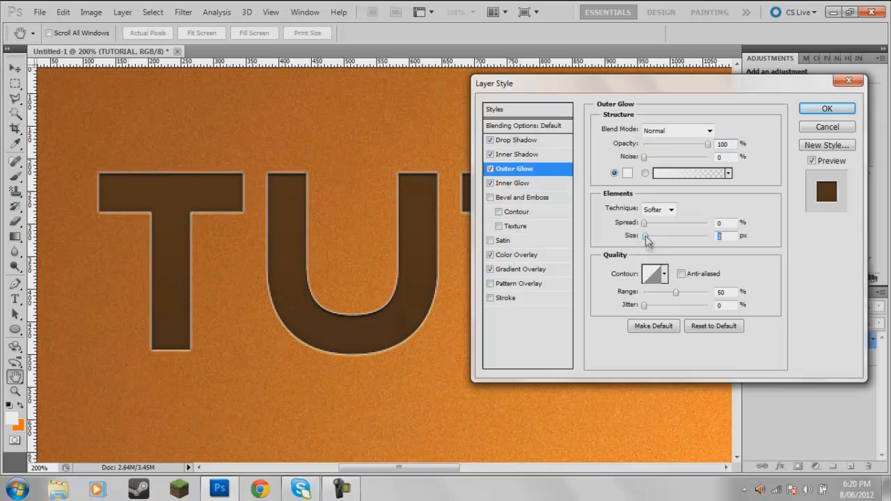
mouse_move(675, 292)
mouse_down()
mouse_move(612, 297)
mouse_move(684, 292)
mouse_up()
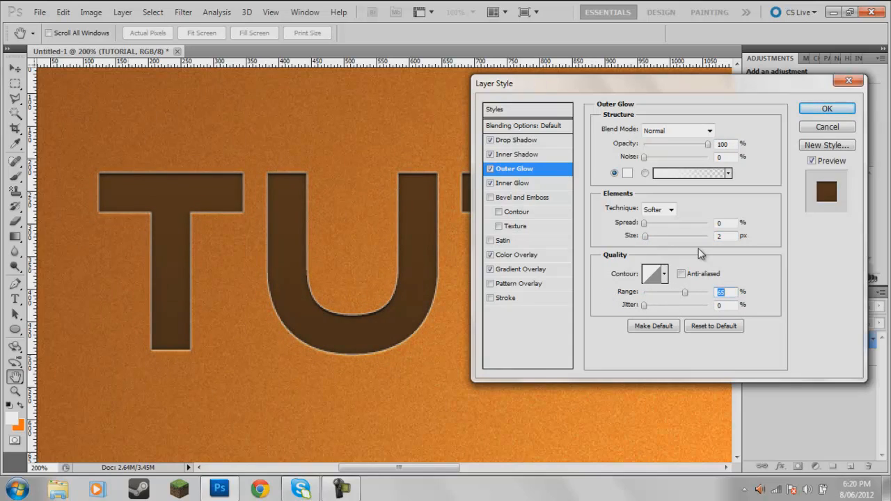
Change the outer glow to Overlay blending at 25% opacity, compare it on and off, and apply the layer style.
click(654, 131)
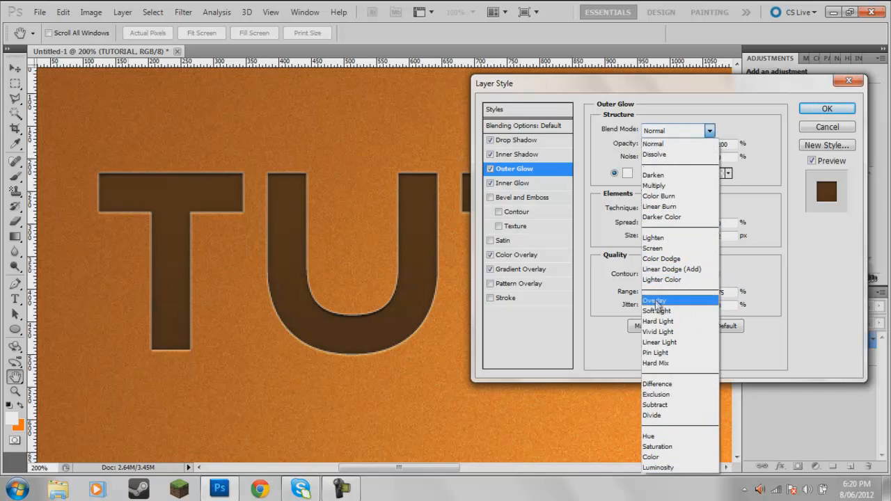
click(656, 301)
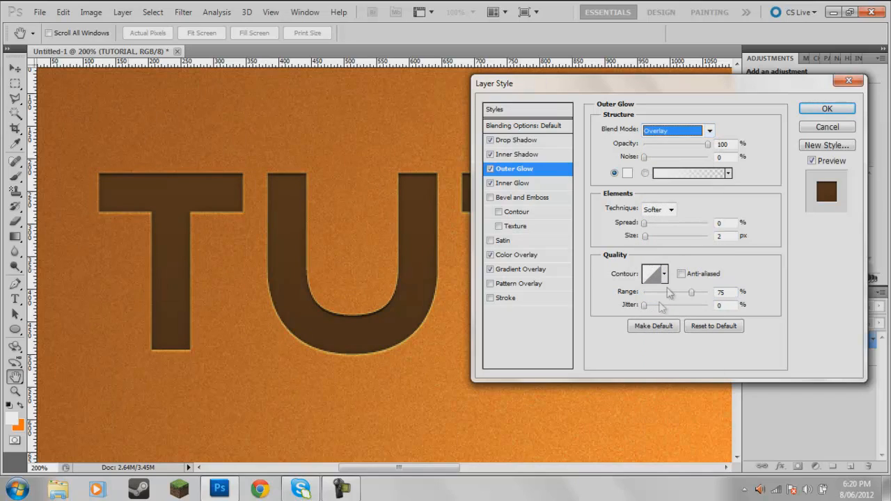
click(725, 144)
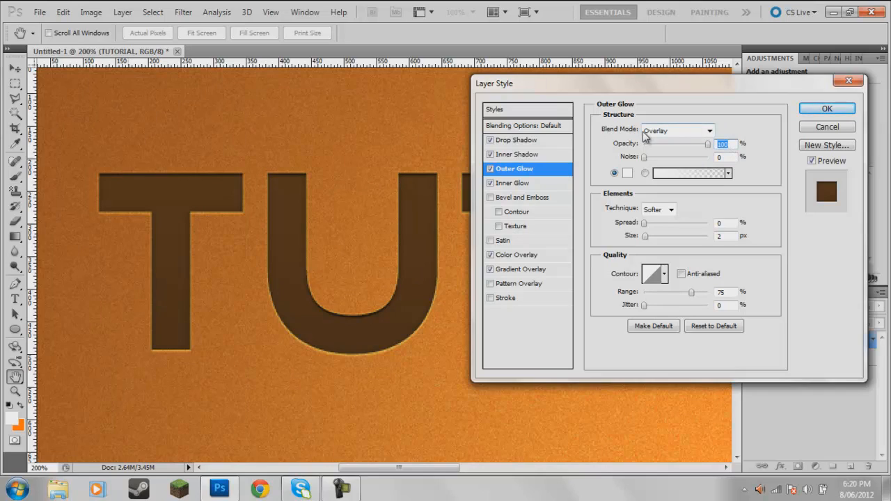
click(490, 169)
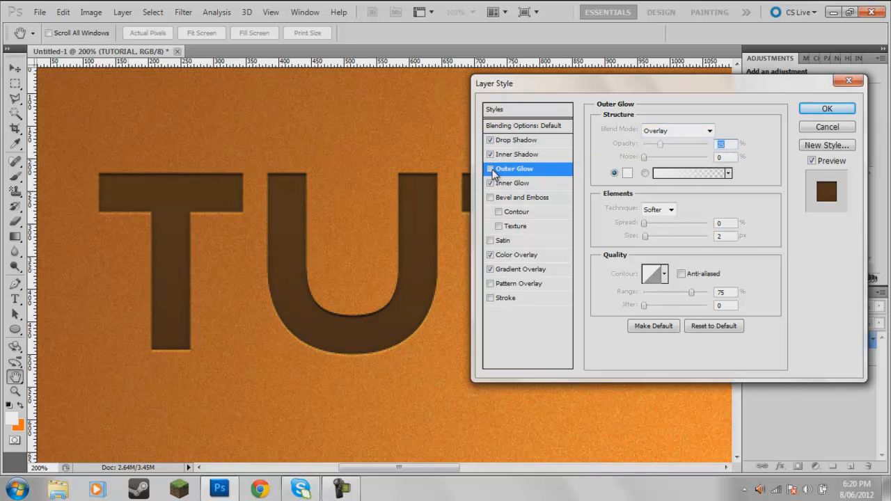
click(489, 169)
click(490, 169)
click(490, 169)
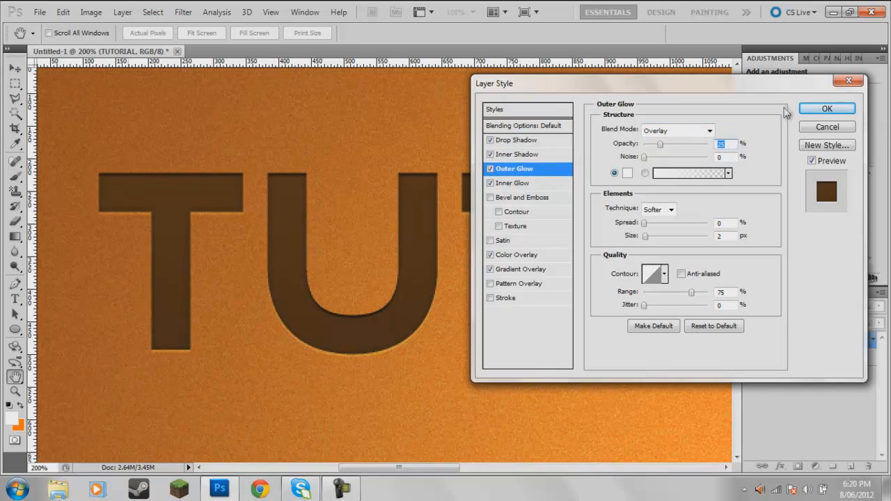
click(827, 109)
Inspect the finished TUTORIAL lettering up close and against the whole orange background.
key(z)
right_click(476, 237)
click(492, 243)
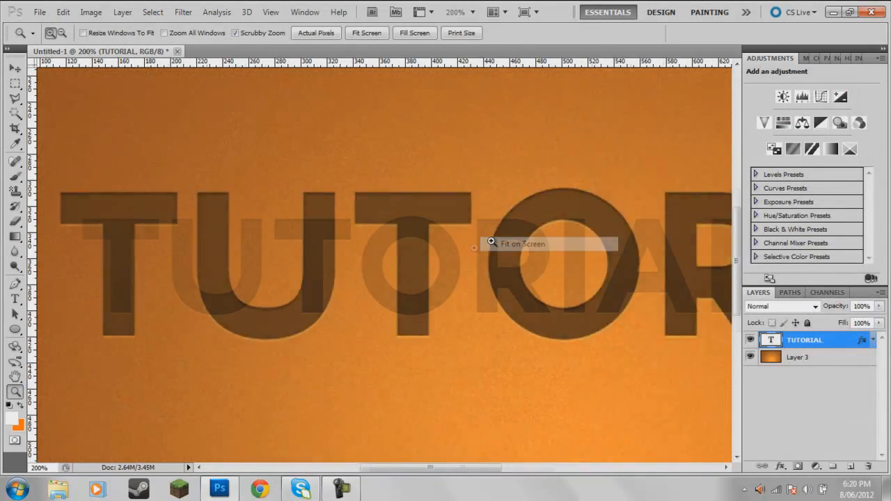
click(290, 264)
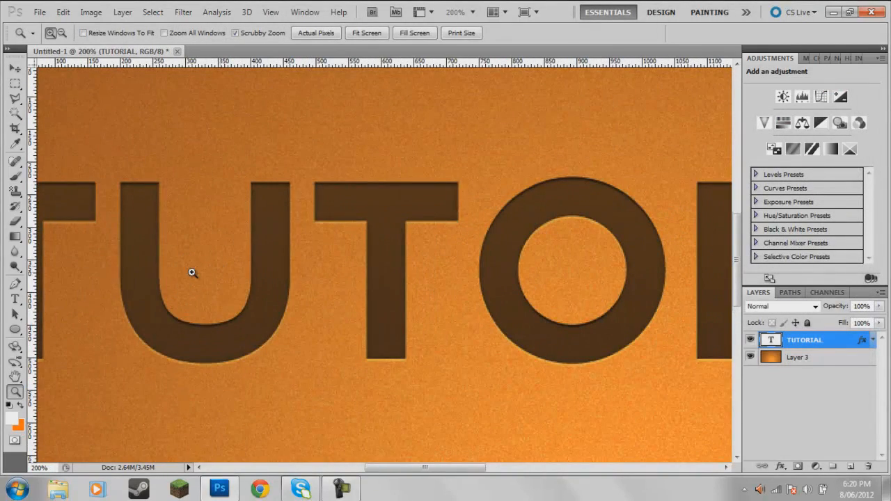
right_click(192, 272)
click(212, 279)
click(367, 280)
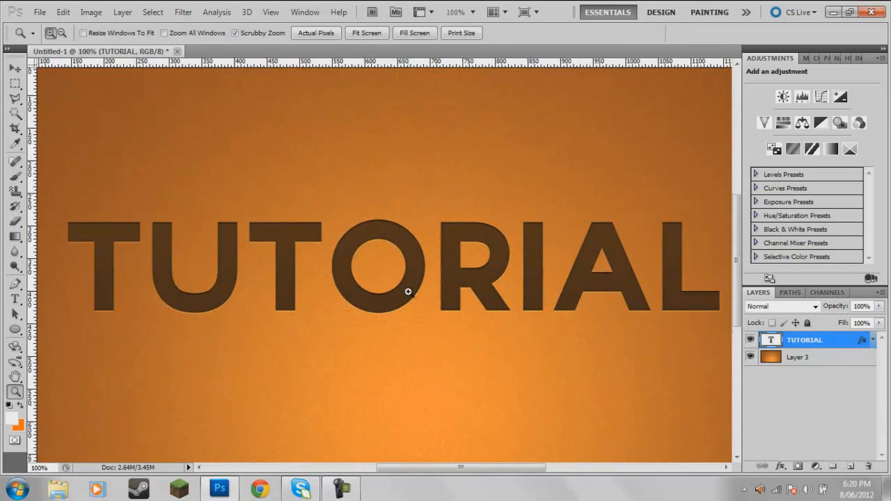
click(395, 290)
right_click(384, 223)
click(395, 232)
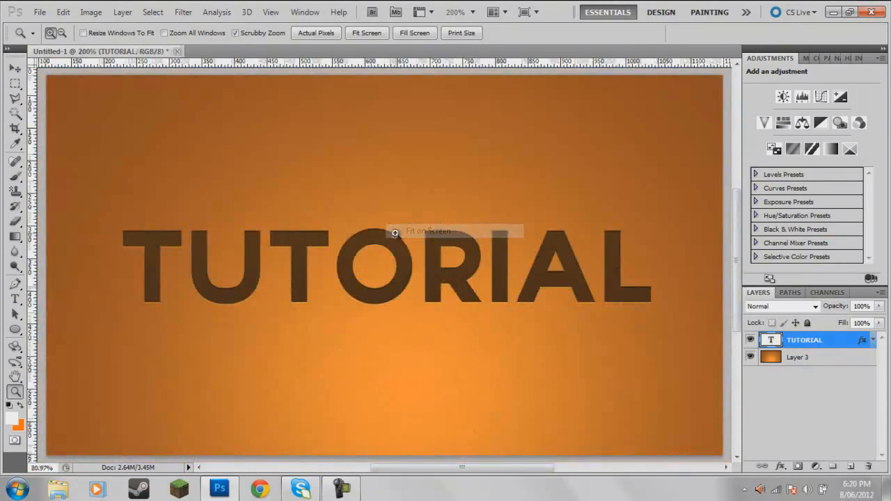
click(369, 280)
click(255, 265)
right_click(265, 264)
click(277, 273)
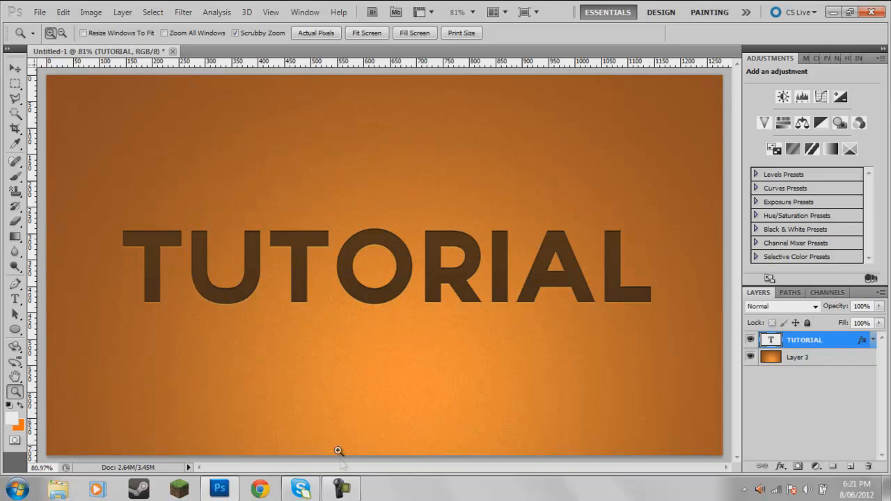
click(341, 490)
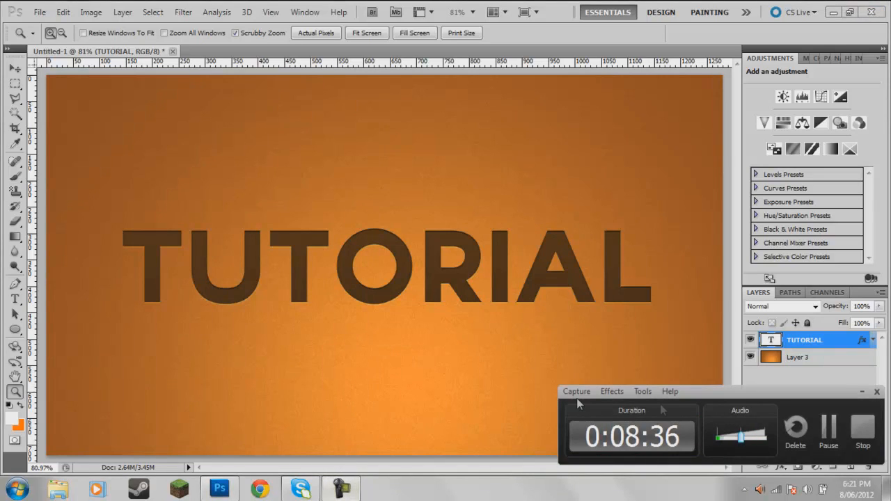